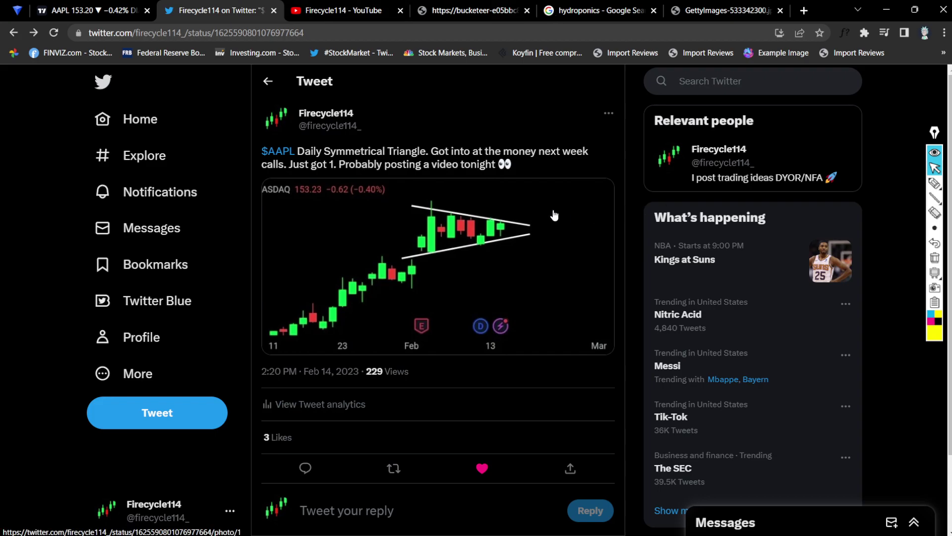
Switch to the TradingView AAPL daily chart and view its price history back to late 2021
click(89, 10)
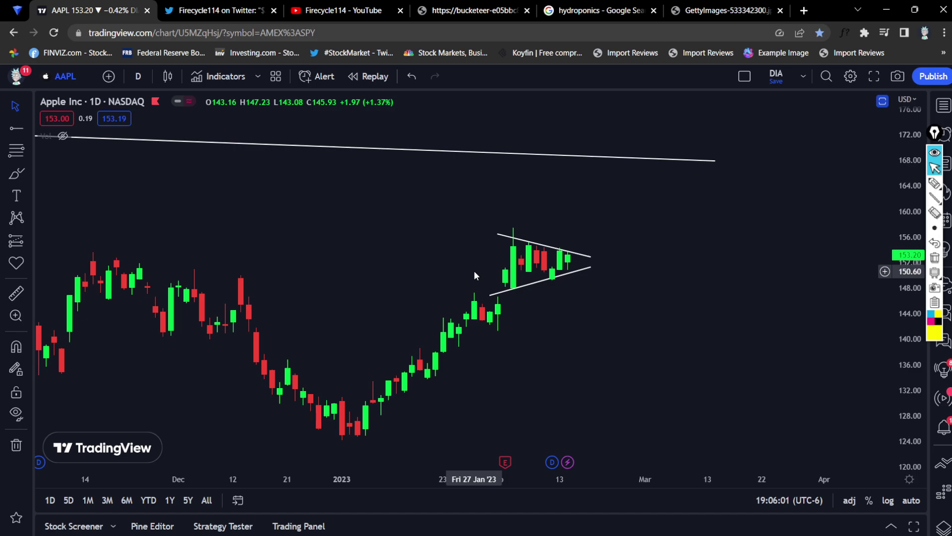
scroll(474, 270, down, 5)
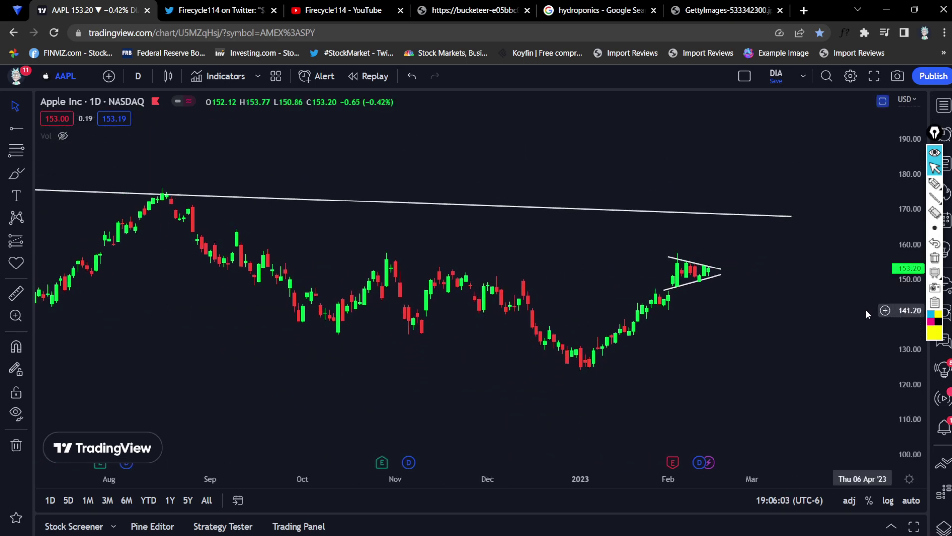
scroll(664, 270, down, 5)
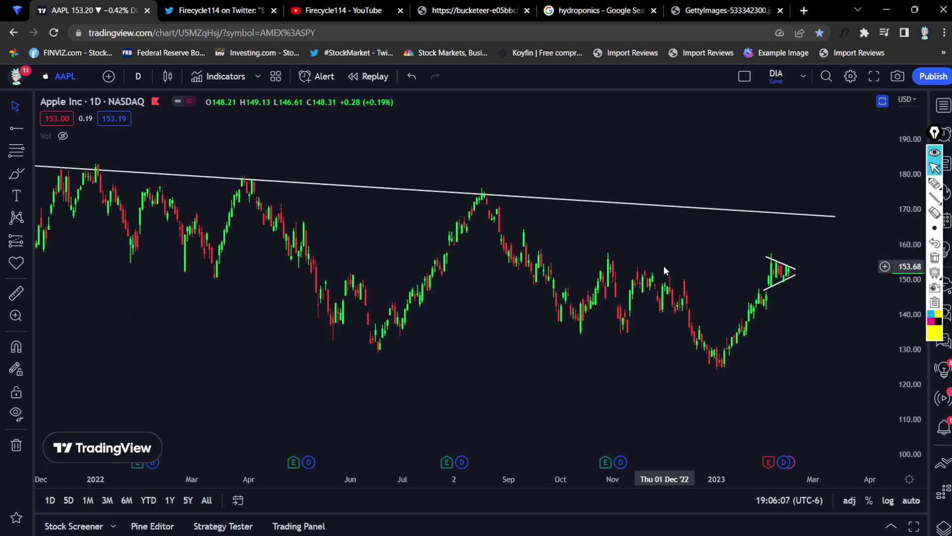
View the SPY daily chart with its long descending trendline, followed by the QQQ daily chart for comparison
text(SPY)
key(Return)
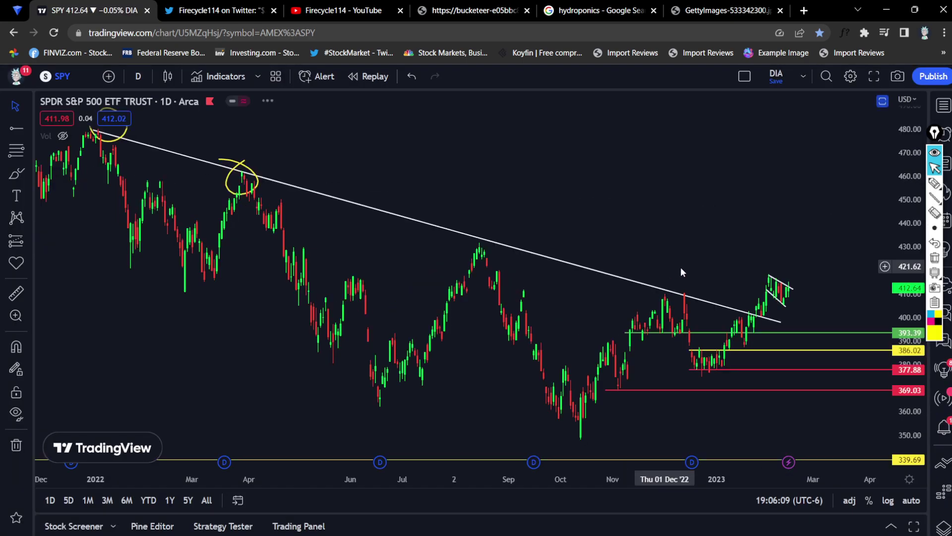
scroll(753, 239, down, 2)
drag(905, 185, 906, 208)
scroll(765, 246, down, 1)
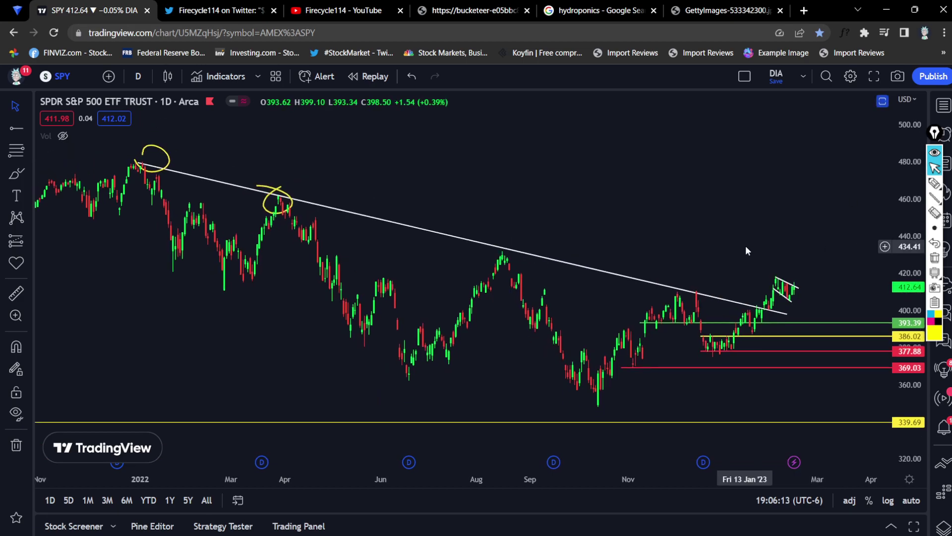
text(QQQ)
key(Return)
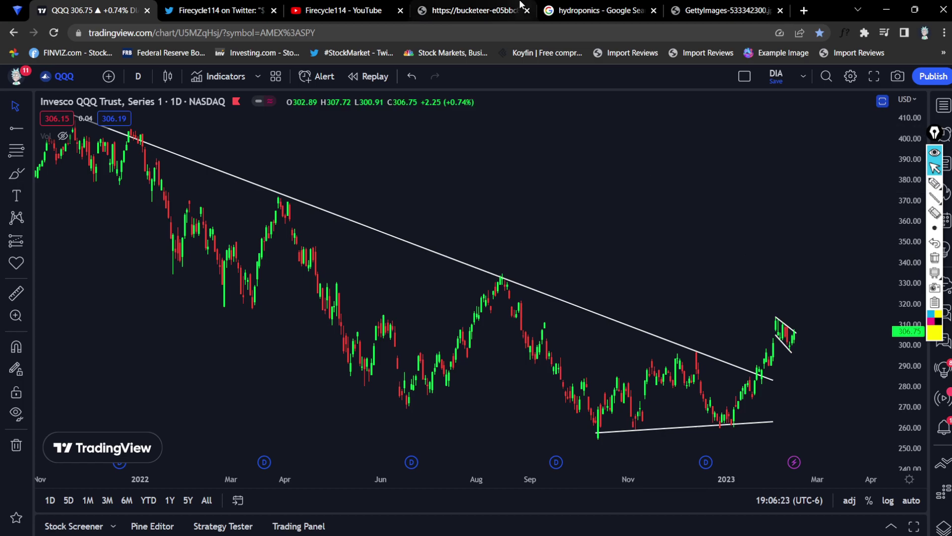
Show the AAPL triangle tweet, the Firecycle114 YouTube channel and the moomoo free stocks promotion
click(265, 4)
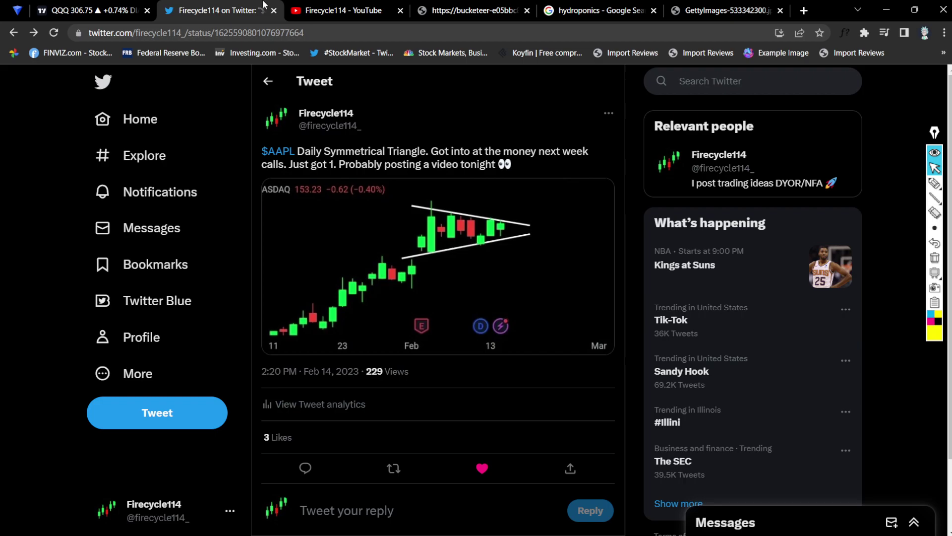
click(337, 7)
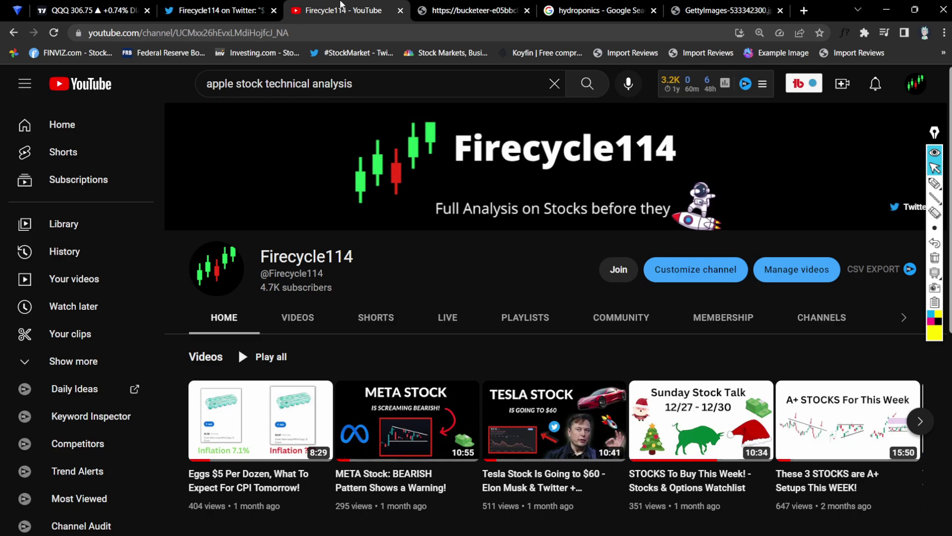
click(476, 7)
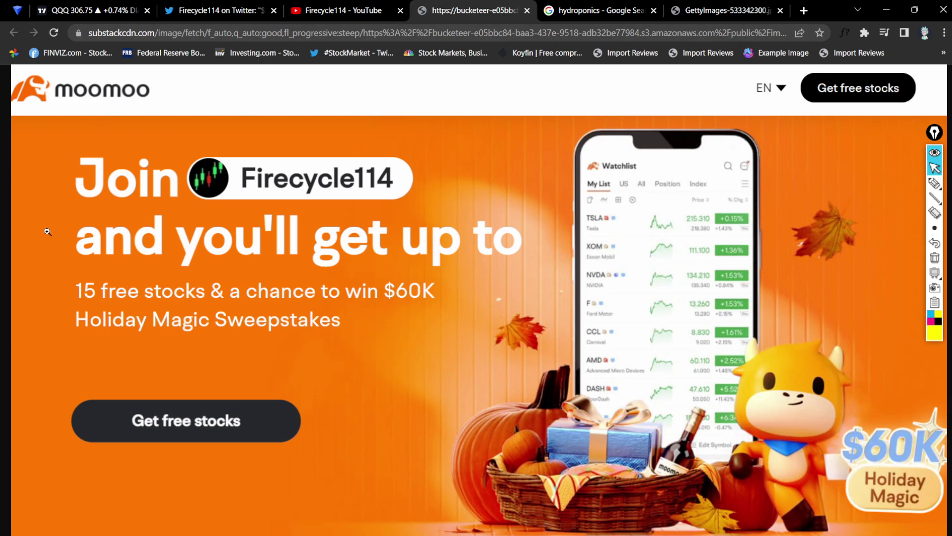
Return to TradingView, load the AAPL chart and rescale it to show the full descending trendline from late 2021
click(65, 5)
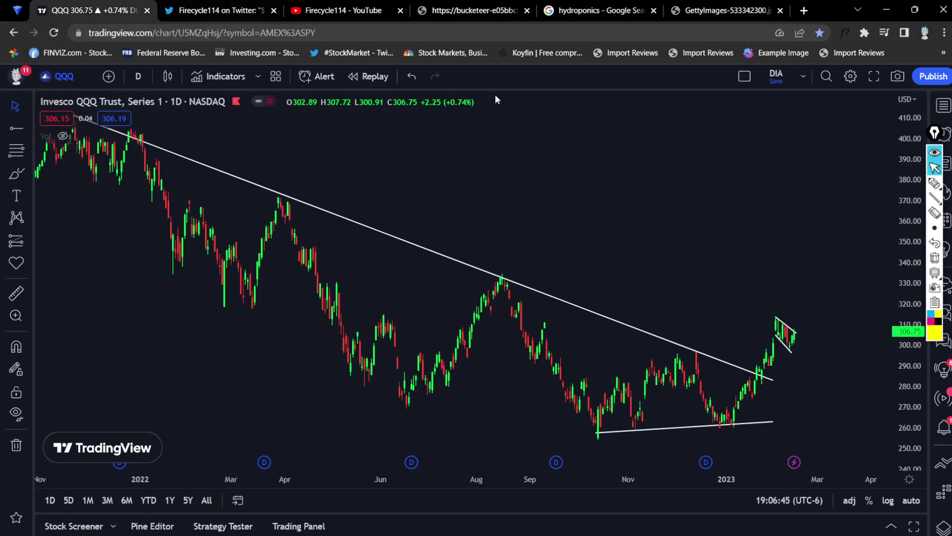
text(AAPL)
key(Return)
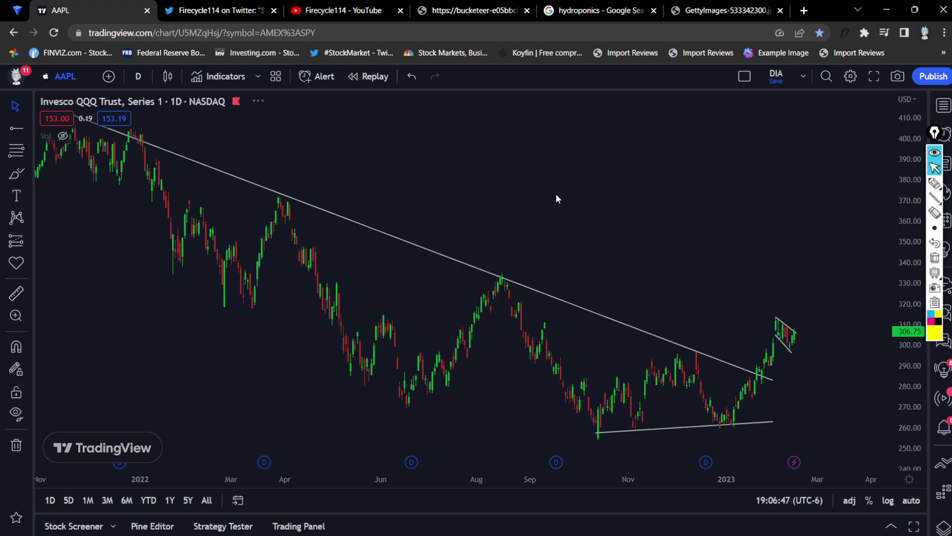
drag(906, 166, 905, 258)
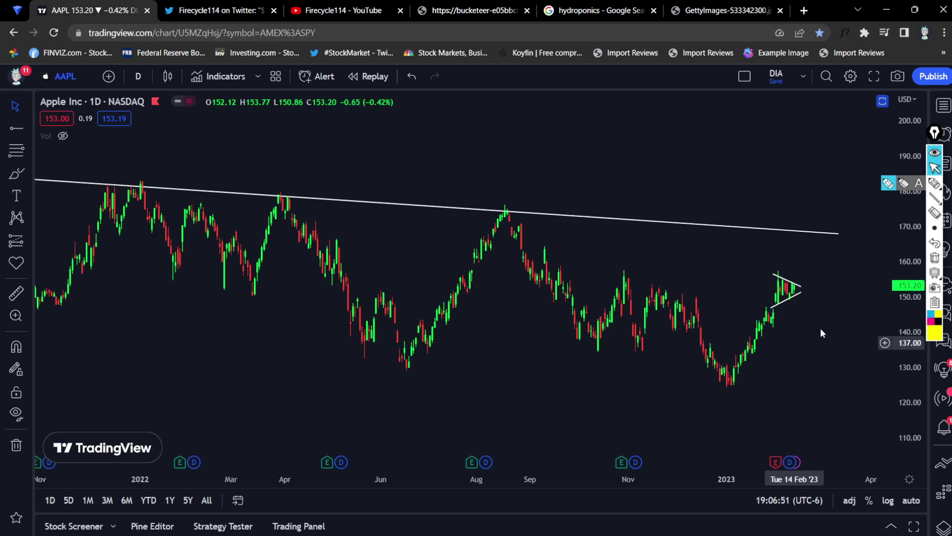
scroll(802, 312, down, 3)
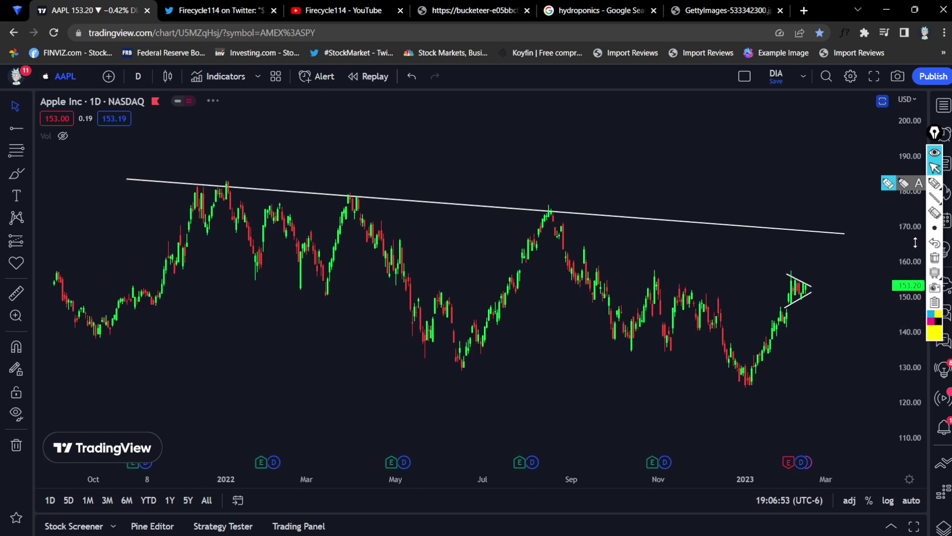
drag(915, 242, 914, 277)
scroll(818, 280, up, 2)
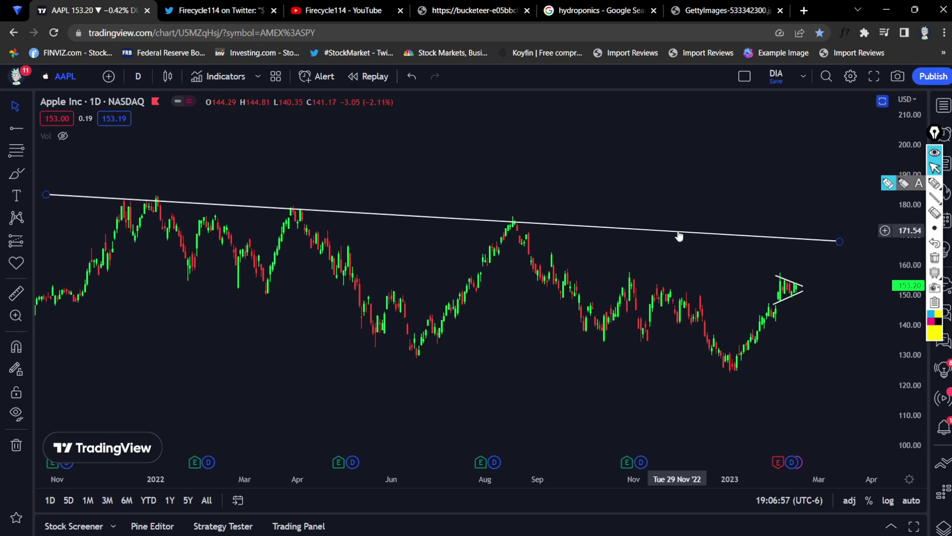
Draw a yellow freehand arrow above the AAPL descending trendline, following its direction towards the latest prices
click(934, 184)
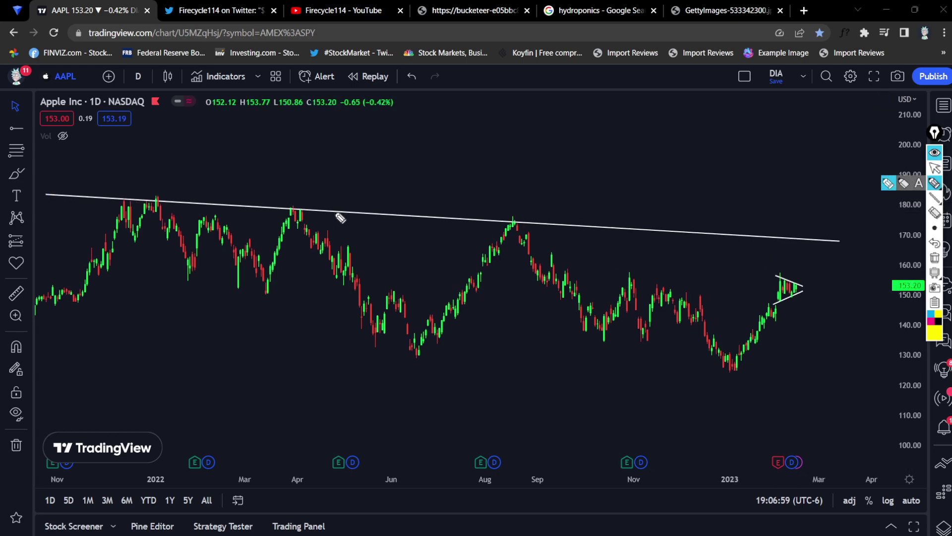
mouse_move(194, 162)
mouse_down()
mouse_move(448, 185)
mouse_move(640, 188)
mouse_move(666, 149)
mouse_up()
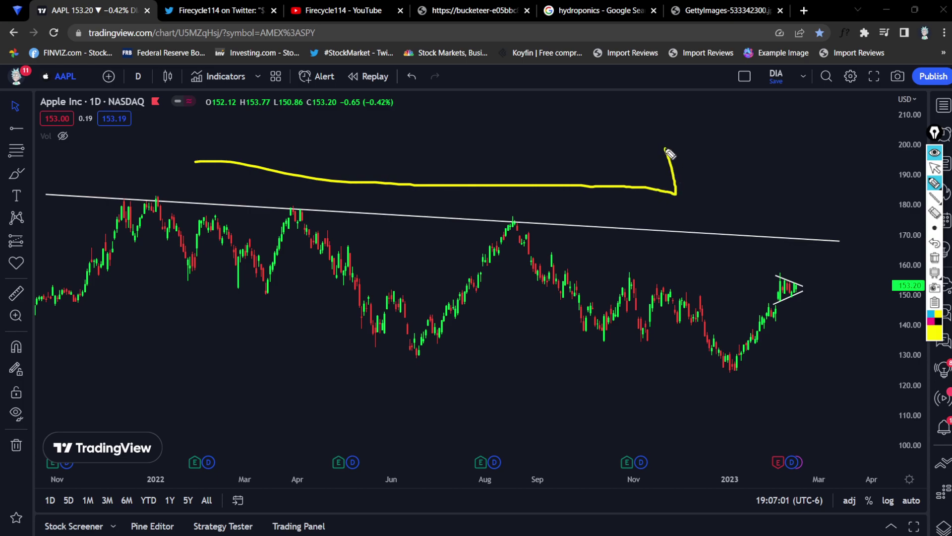
drag(676, 193, 654, 209)
Mark the 2023 rally with yellow upward arrows and a short underlined note, and circle the descending trendline's end
mouse_move(770, 389)
mouse_down()
mouse_move(834, 310)
mouse_move(826, 311)
mouse_move(843, 320)
mouse_move(886, 311)
mouse_move(881, 295)
mouse_move(886, 314)
mouse_up()
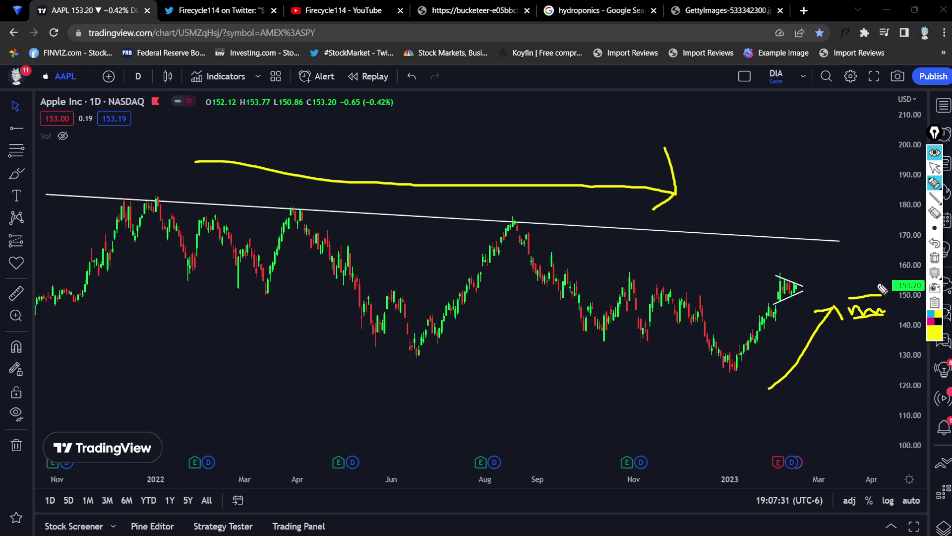
mouse_move(884, 298)
mouse_down()
mouse_move(892, 255)
mouse_move(875, 256)
mouse_up()
mouse_move(830, 226)
mouse_down()
mouse_move(801, 256)
mouse_move(825, 218)
mouse_up()
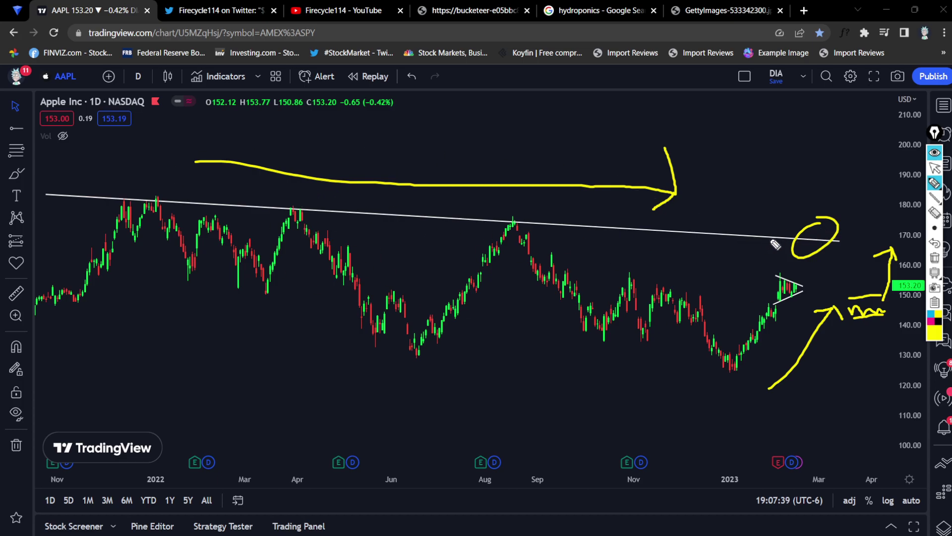
Handwrite "#3" above the circled trendline end and clear all yellow pen annotations
mouse_move(744, 194)
mouse_down()
mouse_move(749, 221)
mouse_move(774, 197)
mouse_move(774, 208)
mouse_up()
drag(764, 176, 777, 229)
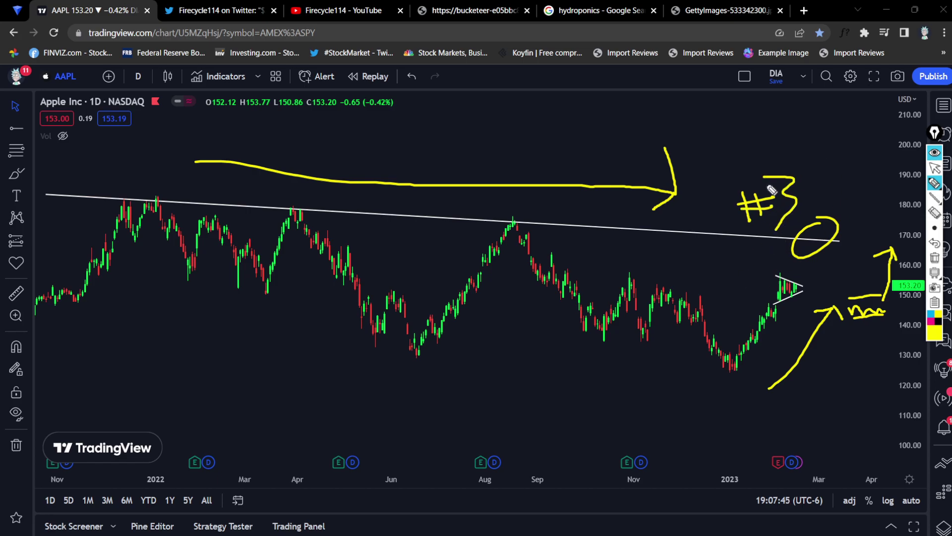
key(ctrl+shift+c)
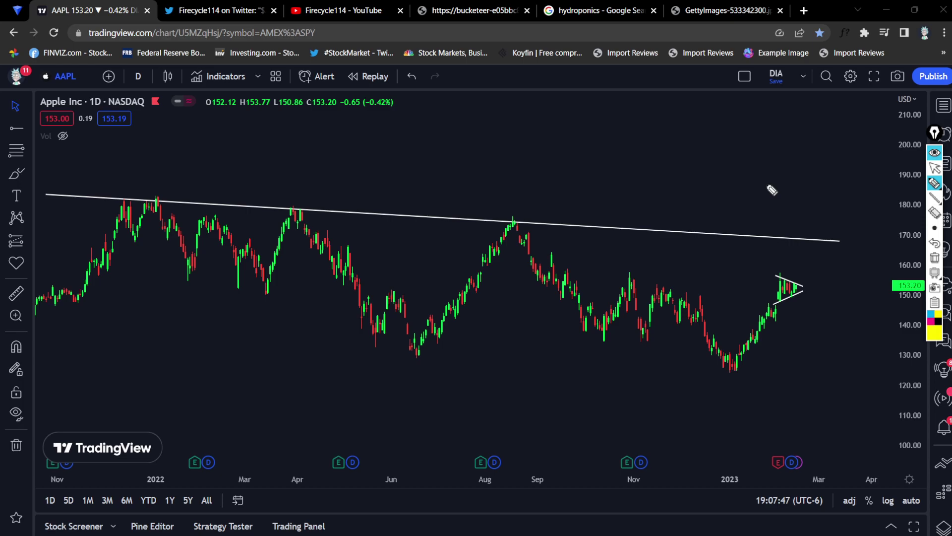
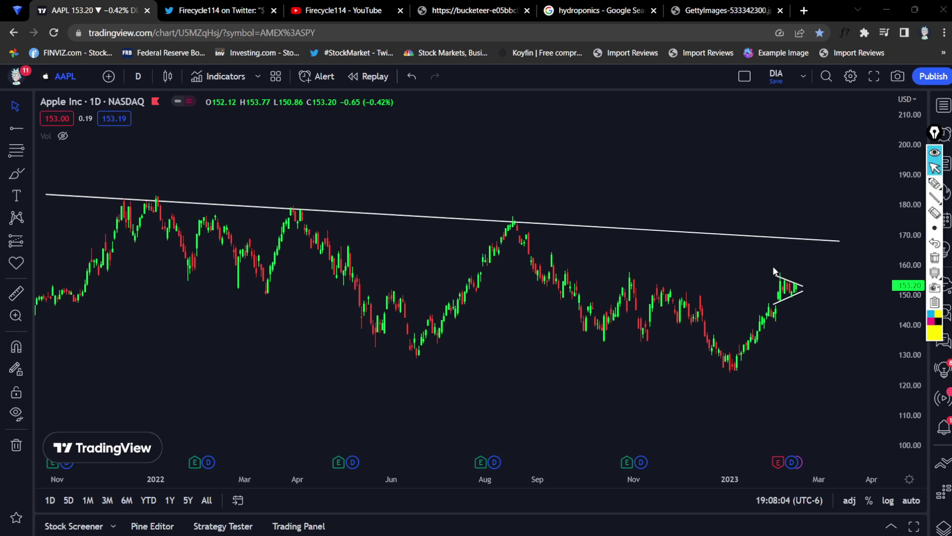
Mark the latest candle at the symmetrical triangle's upper edge with the yellow pen
scroll(772, 266, up, 4)
scroll(723, 323, up, 5)
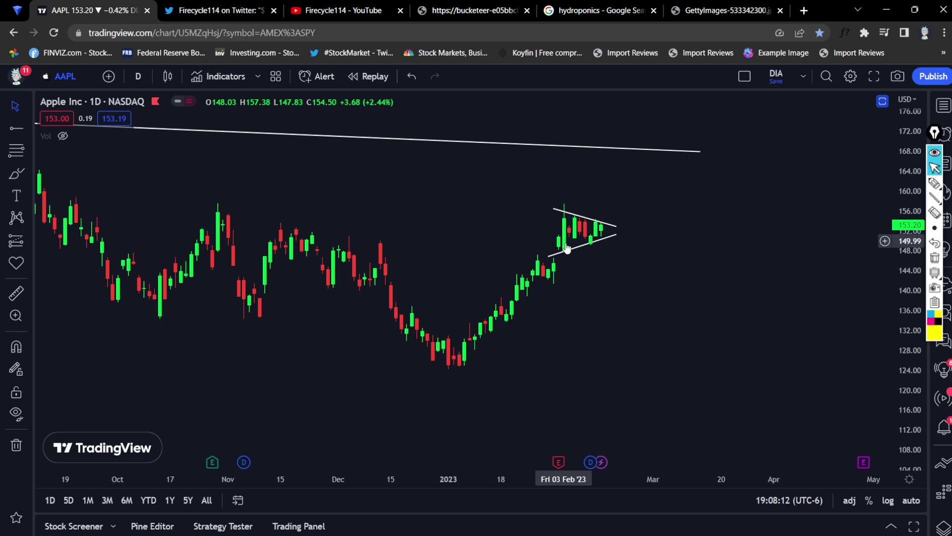
click(935, 183)
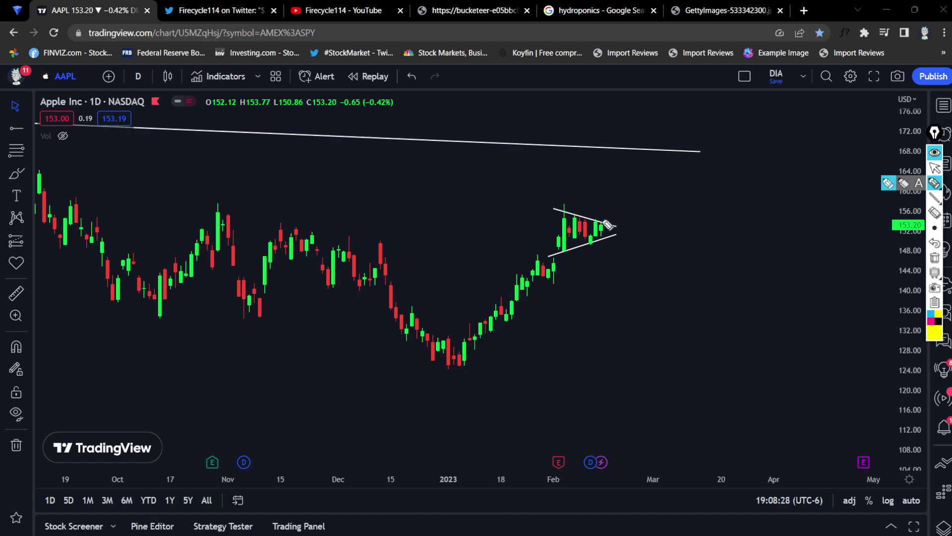
mouse_move(606, 219)
mouse_down()
mouse_move(594, 224)
mouse_move(607, 215)
mouse_up()
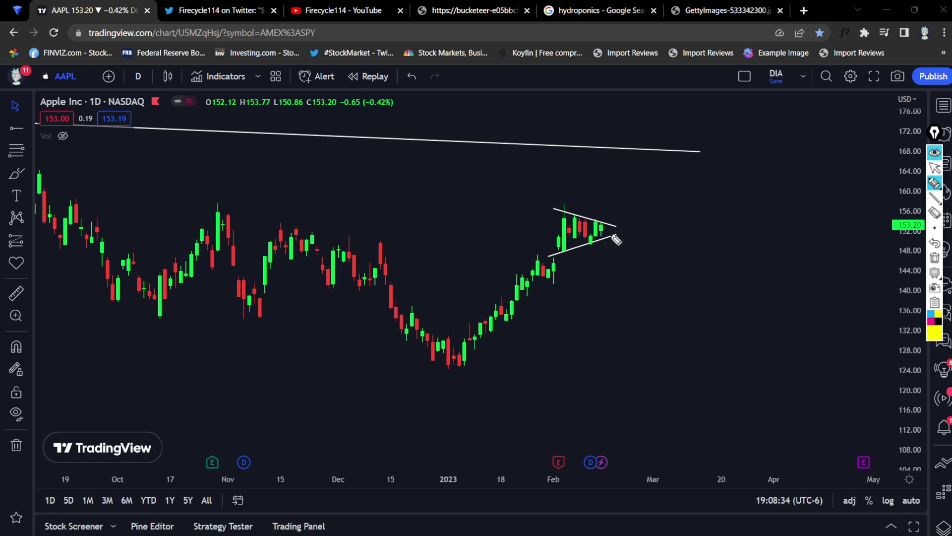
Place a yellow horizontal ray at 153.99 from the 13 February candle's high at the triangle's upper edge
scroll(790, 236, up, 3)
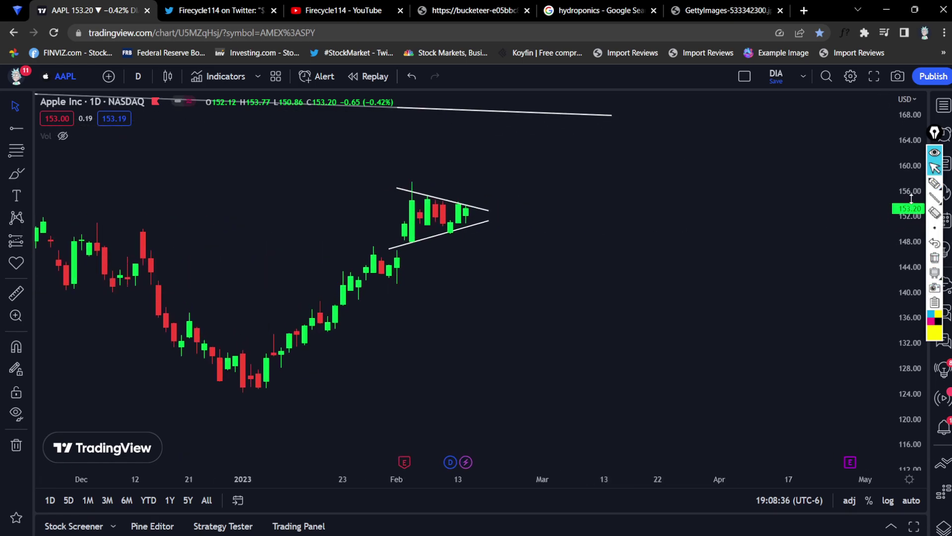
scroll(757, 218, left, 4)
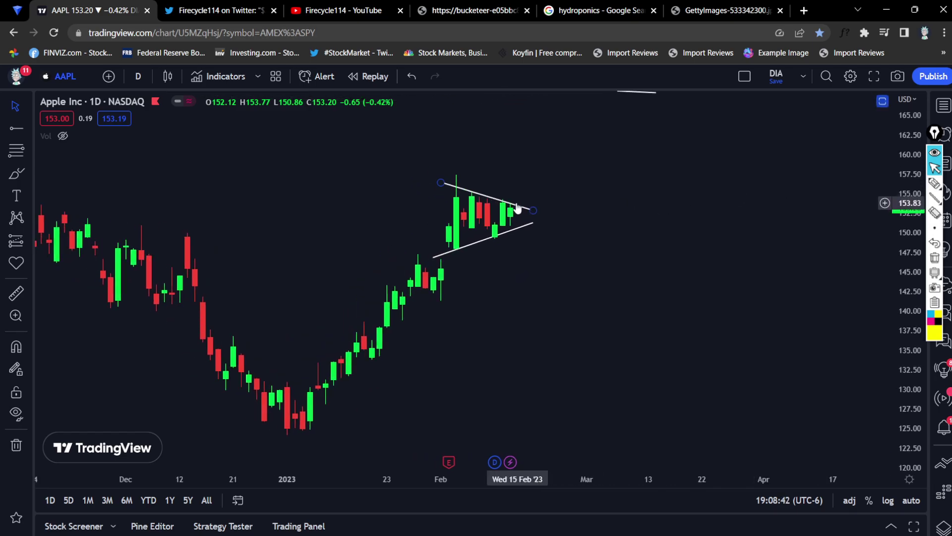
click(9, 132)
click(503, 202)
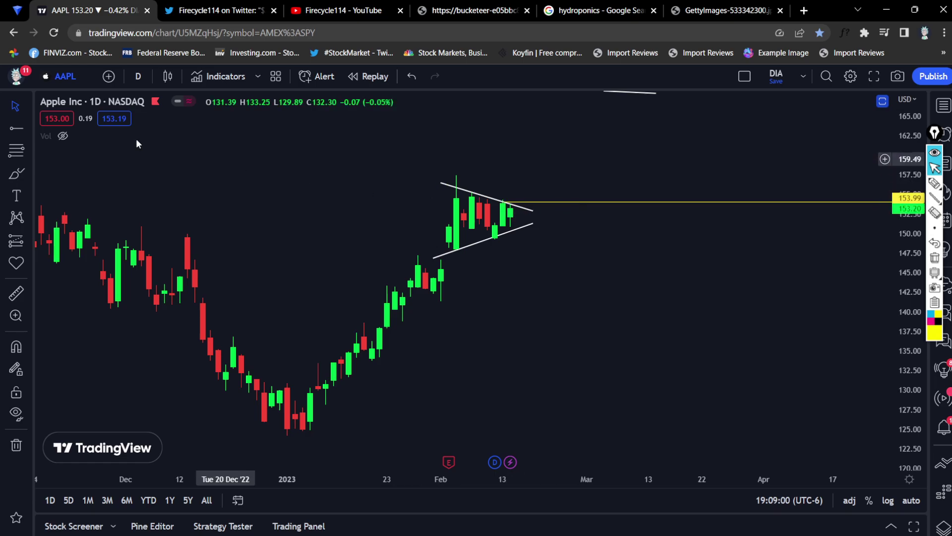
Add a horizontal ray at 157.10 from the 3 February candle's high and color it green
click(16, 129)
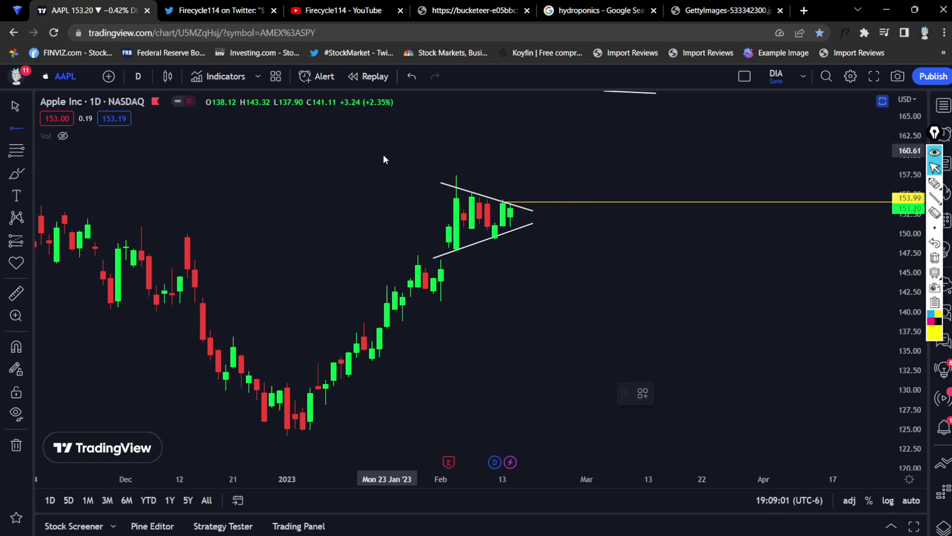
click(456, 177)
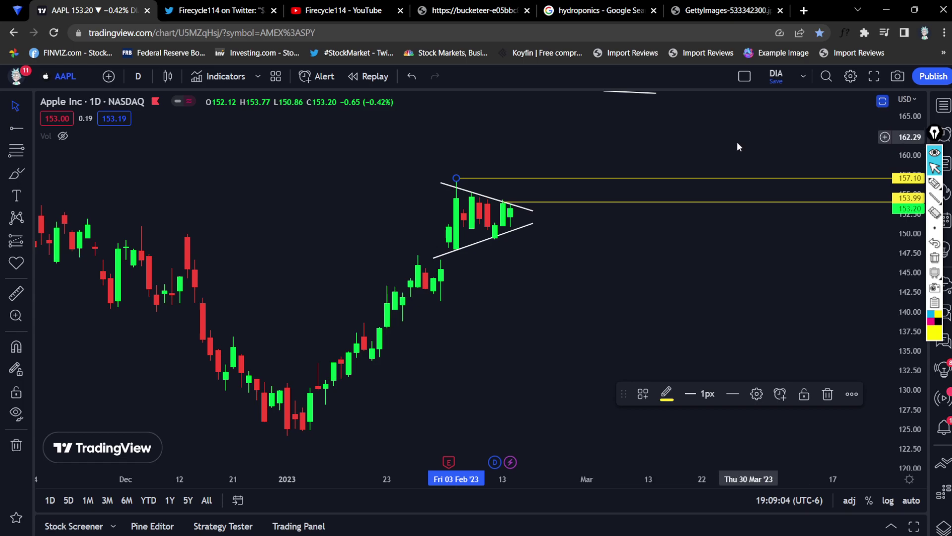
click(469, 166)
click(457, 186)
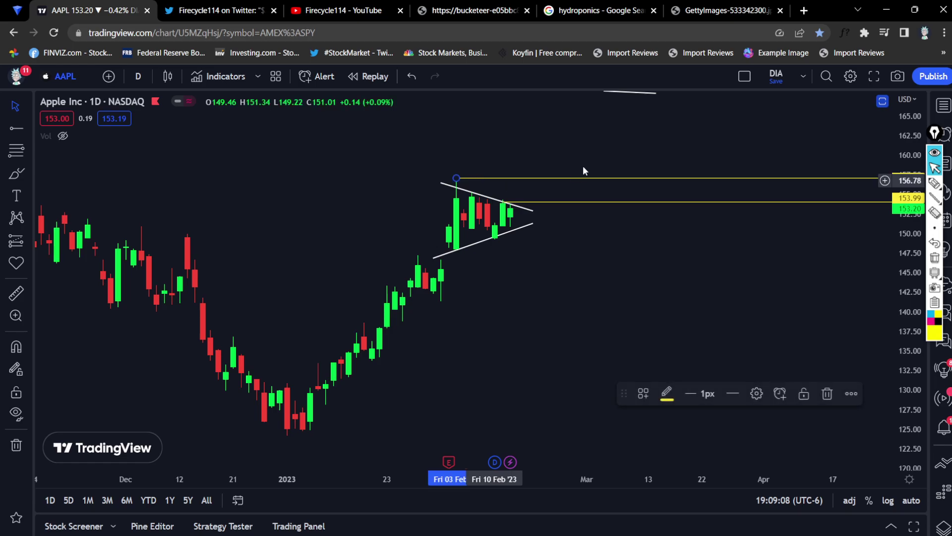
click(668, 395)
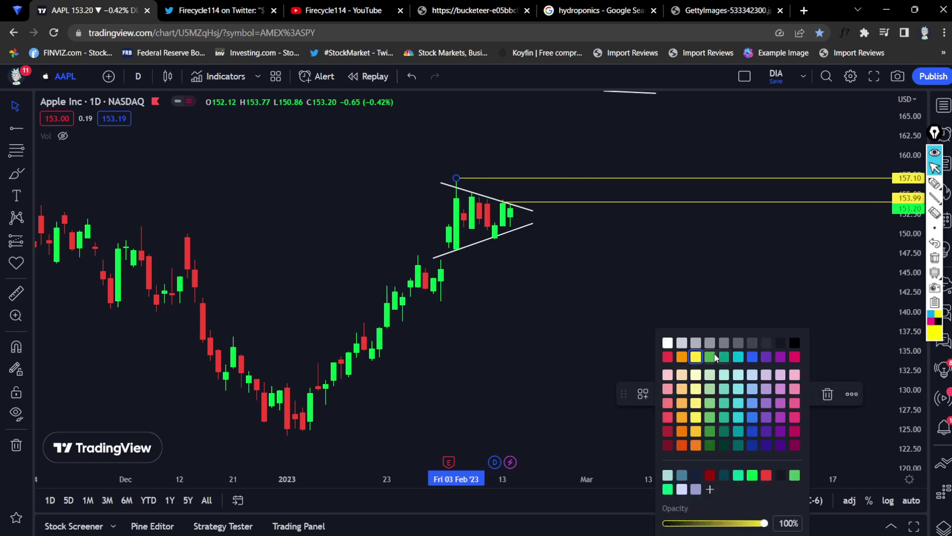
click(710, 357)
click(546, 164)
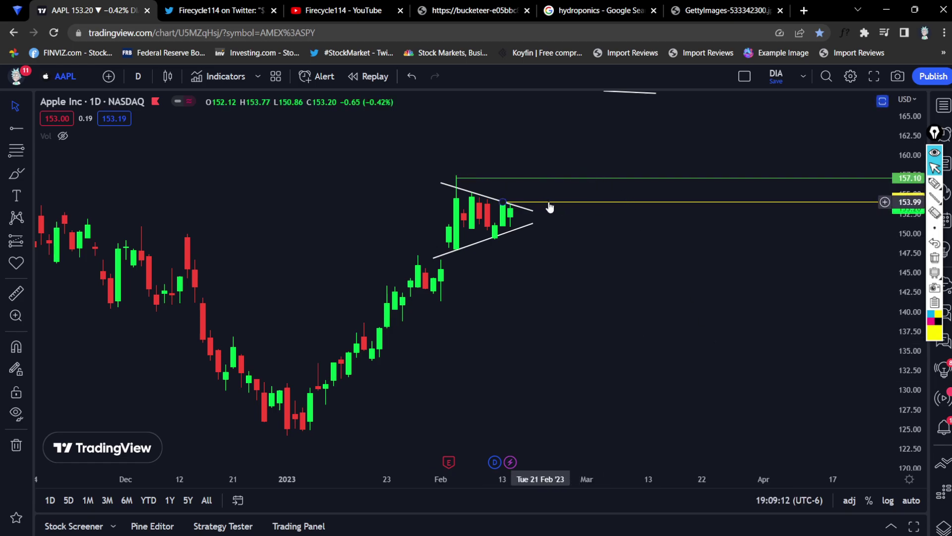
Place a green horizontal ray at 164.57 from the mid-September 2022 candle's high
drag(484, 170, 489, 180)
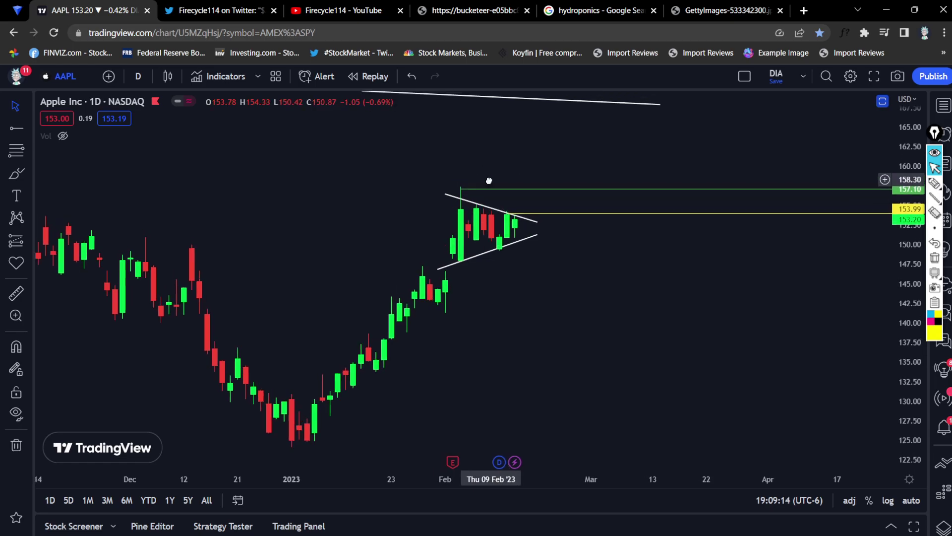
scroll(491, 181, down, 3)
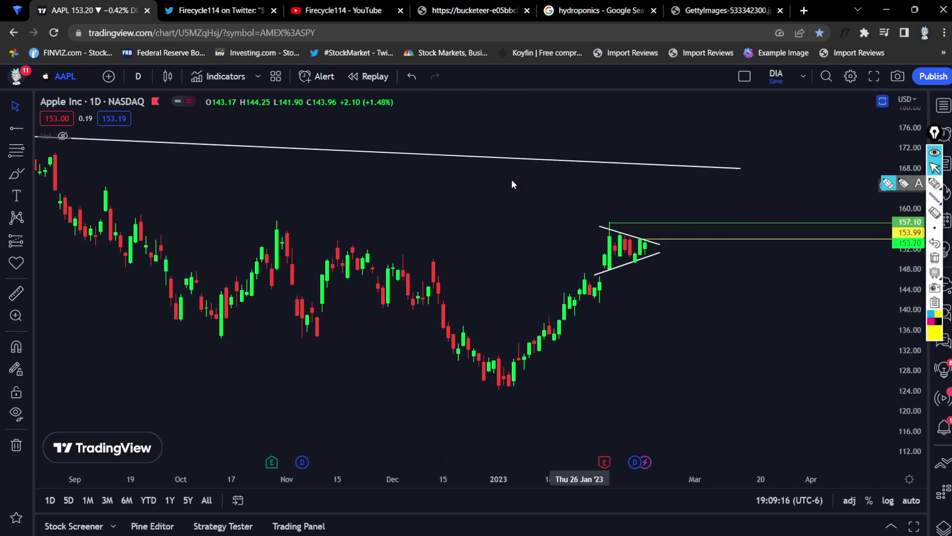
scroll(493, 206, down, 2)
click(16, 128)
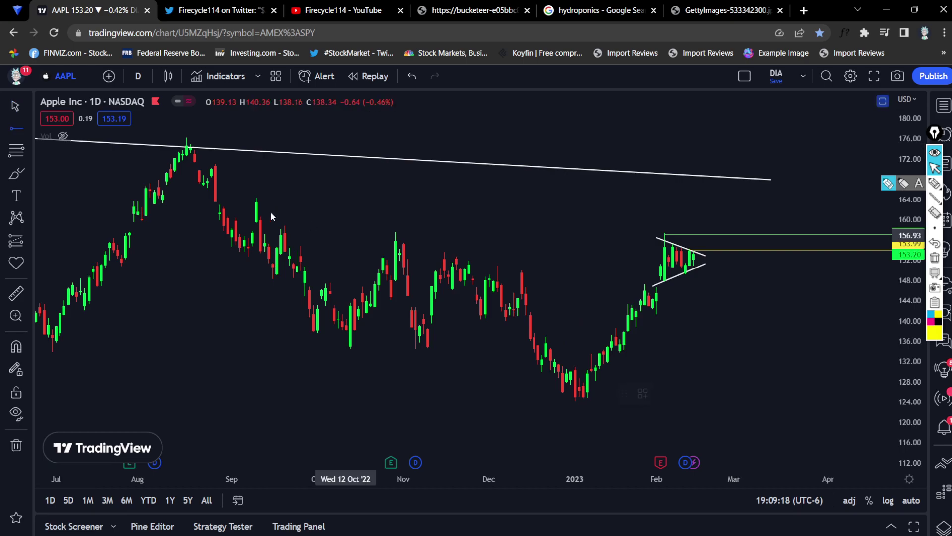
click(249, 196)
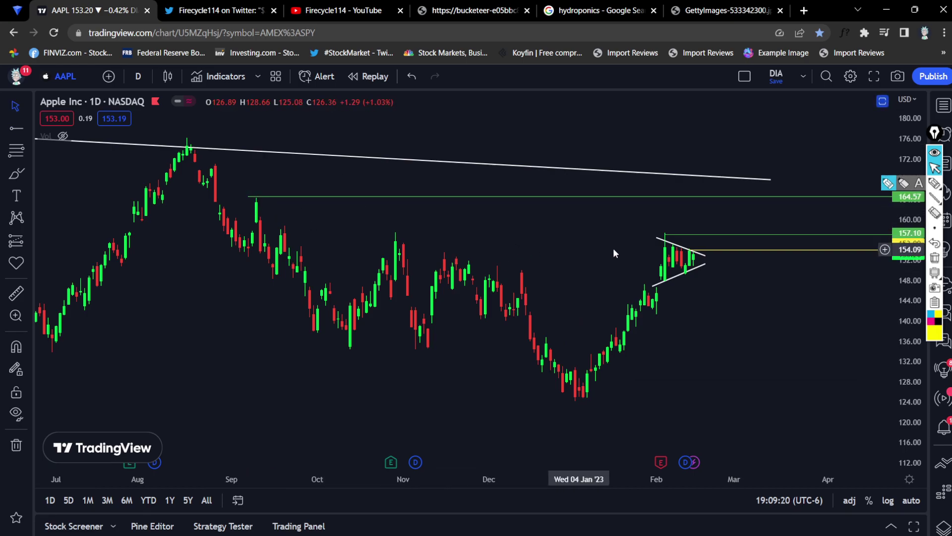
Raise the 157.10 ray to 157.42 and extend its start back to the mid-September 2022 candles
drag(665, 234, 324, 233)
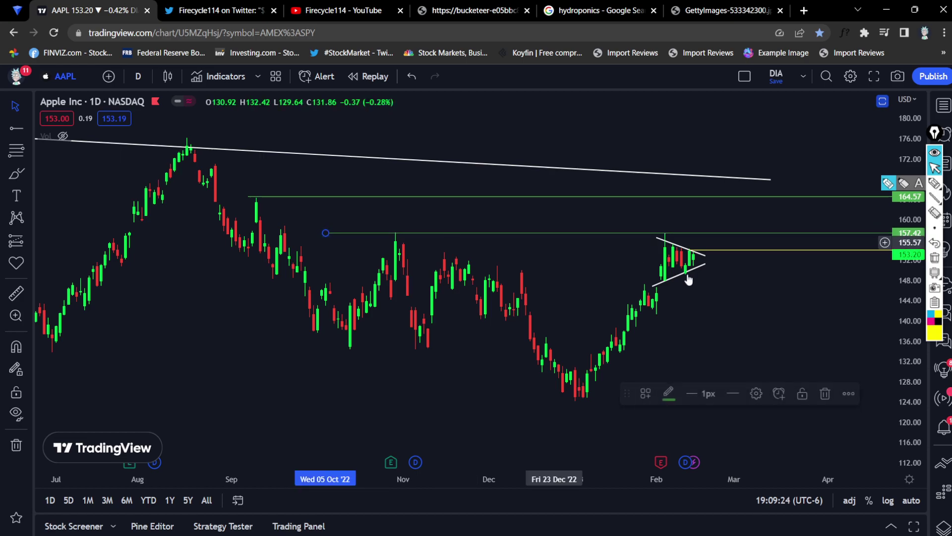
drag(425, 234, 377, 233)
click(404, 238)
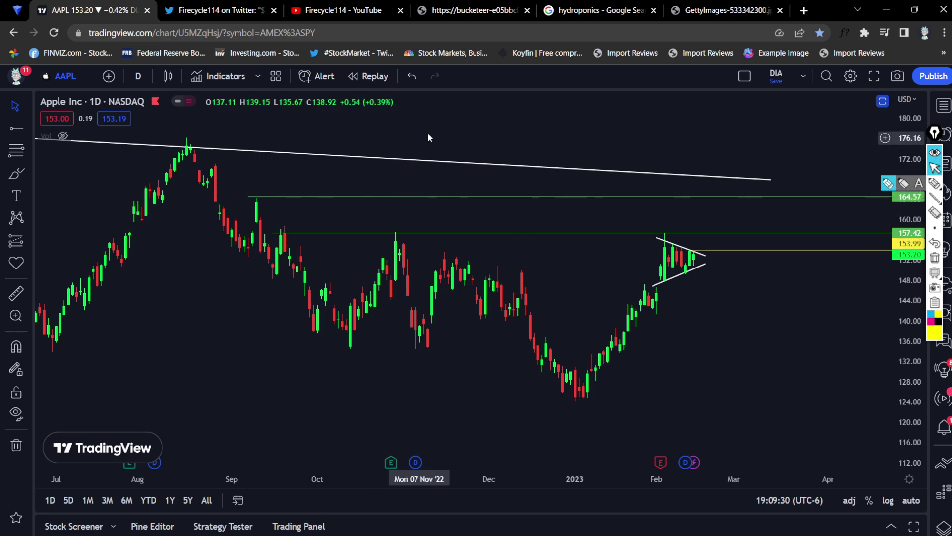
Place a green horizontal ray at 169.38 where the long descending trendline passes above the triangle
drag(427, 132, 423, 139)
key(alt+j)
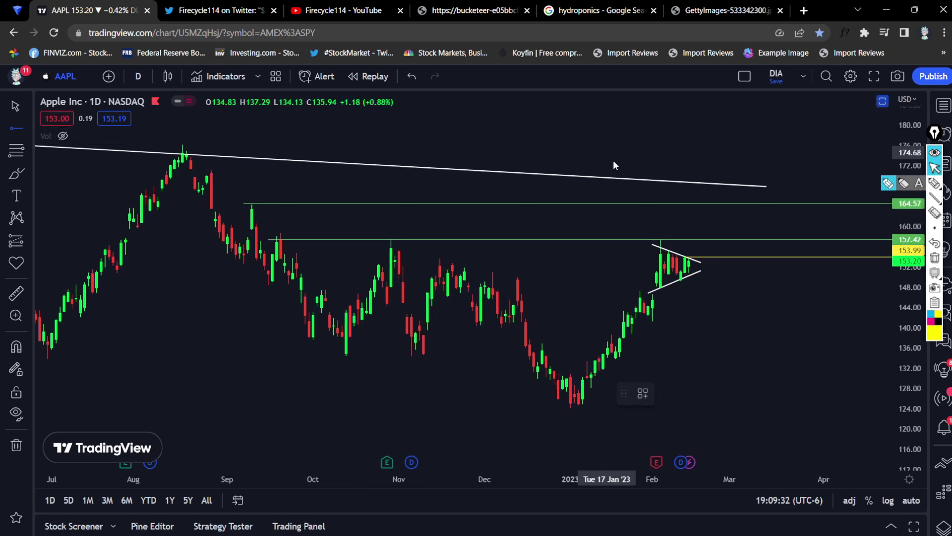
click(671, 180)
Circle the peaks along the long descending trendline and its crossing with the 169.38 ray in yellow pen, and clear the marks
scroll(802, 151, down, 3)
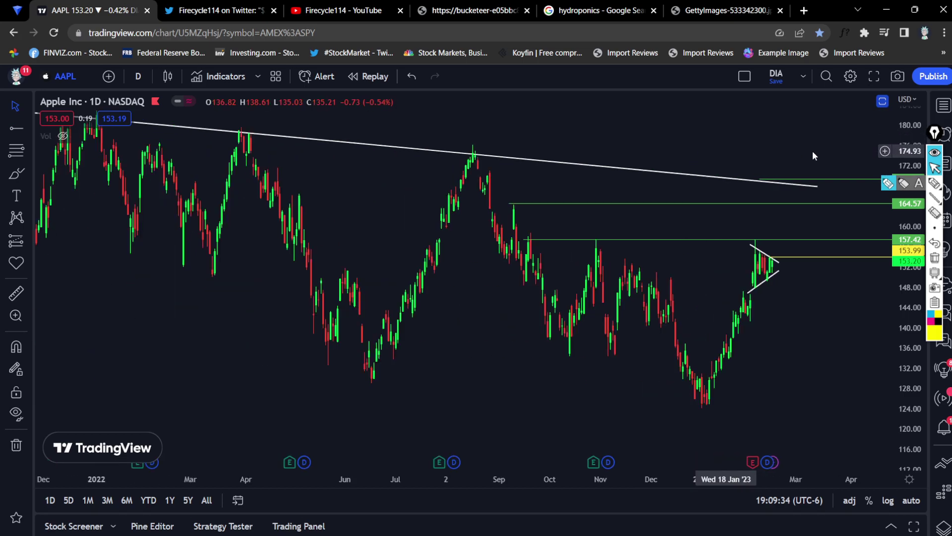
drag(907, 154, 822, 132)
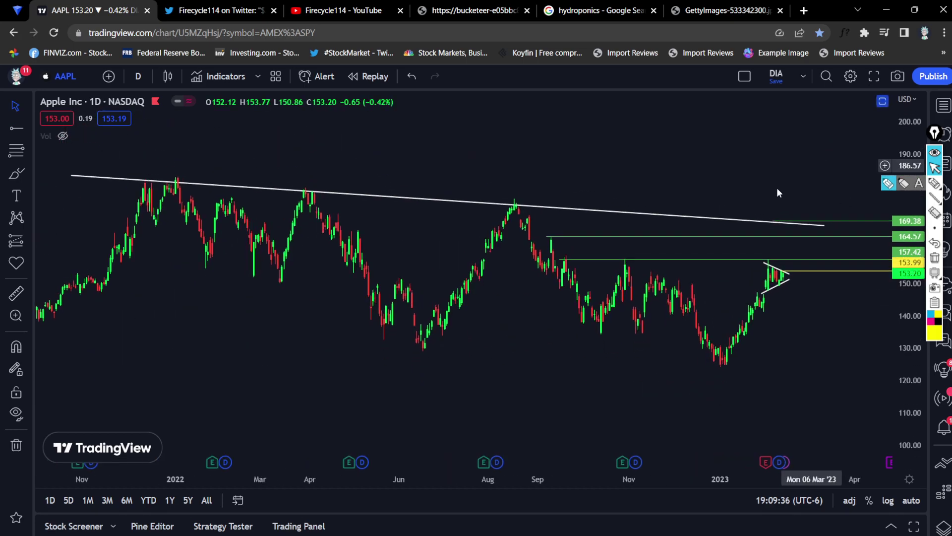
click(935, 183)
mouse_move(508, 190)
mouse_down()
mouse_move(486, 215)
mouse_move(514, 185)
mouse_up()
drag(328, 190, 318, 183)
drag(174, 163, 200, 176)
mouse_move(777, 205)
mouse_down()
mouse_move(799, 212)
mouse_move(768, 205)
mouse_up()
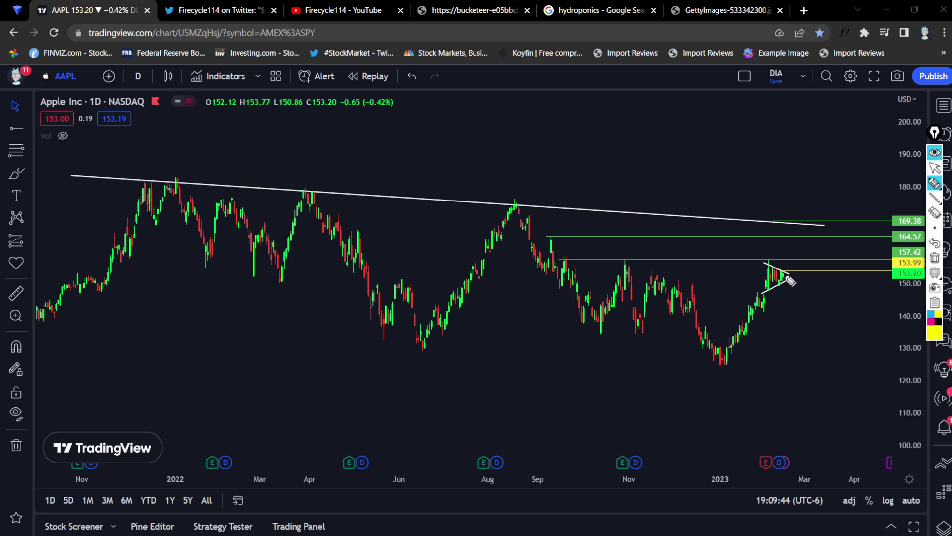
key(Escape)
Color the symmetrical triangle's lower trendline red
scroll(697, 254, up, 5)
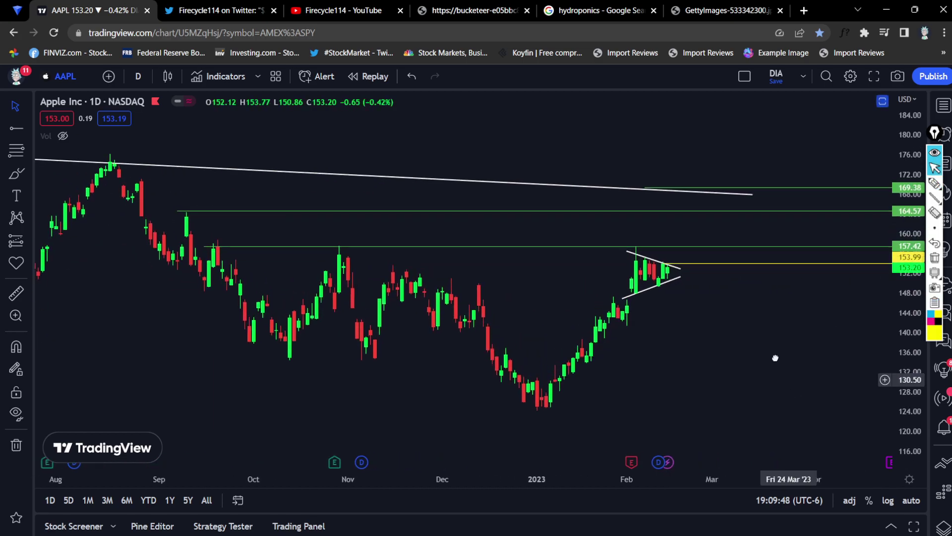
scroll(775, 356, up, 3)
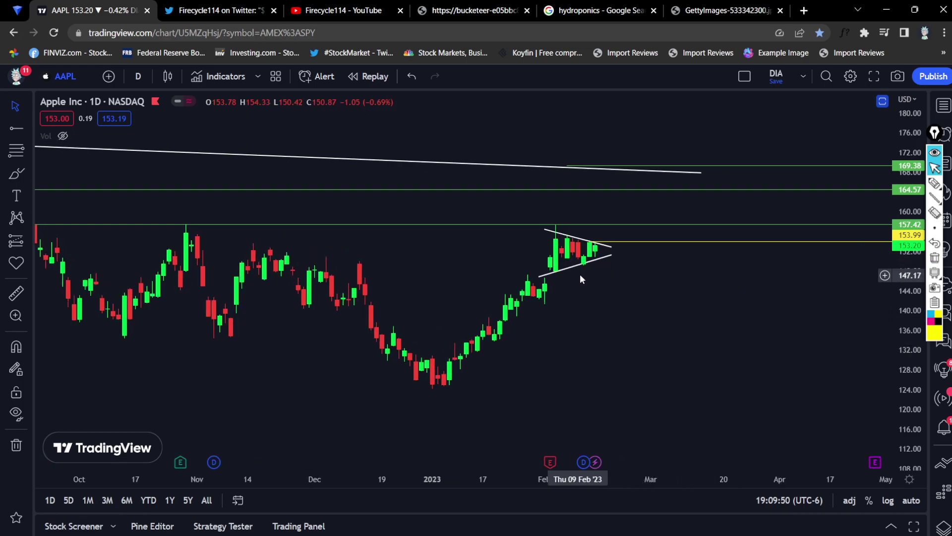
click(600, 262)
click(668, 393)
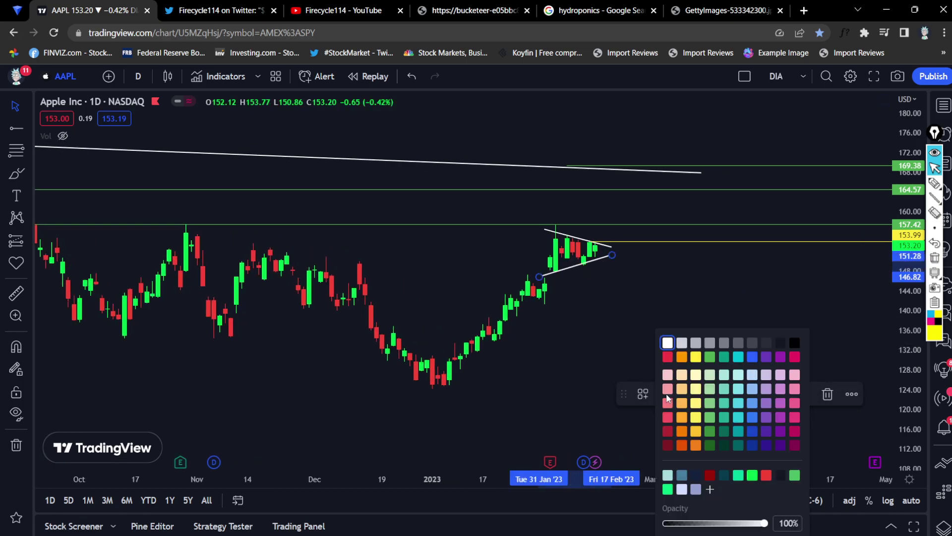
click(668, 358)
click(654, 275)
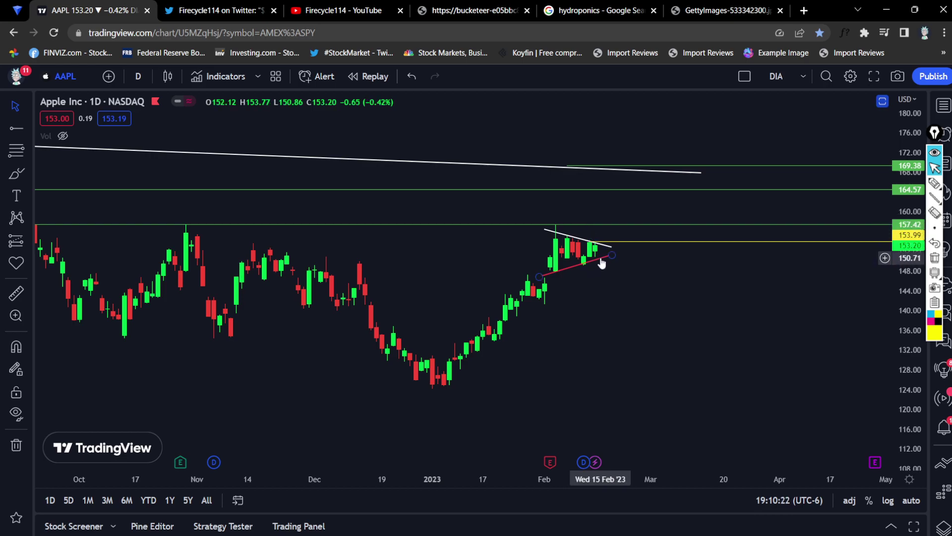
Sketch a rising pole with a sideways channel of swings below the candles in yellow pen, and clear the sketch
scroll(602, 263, down, 3)
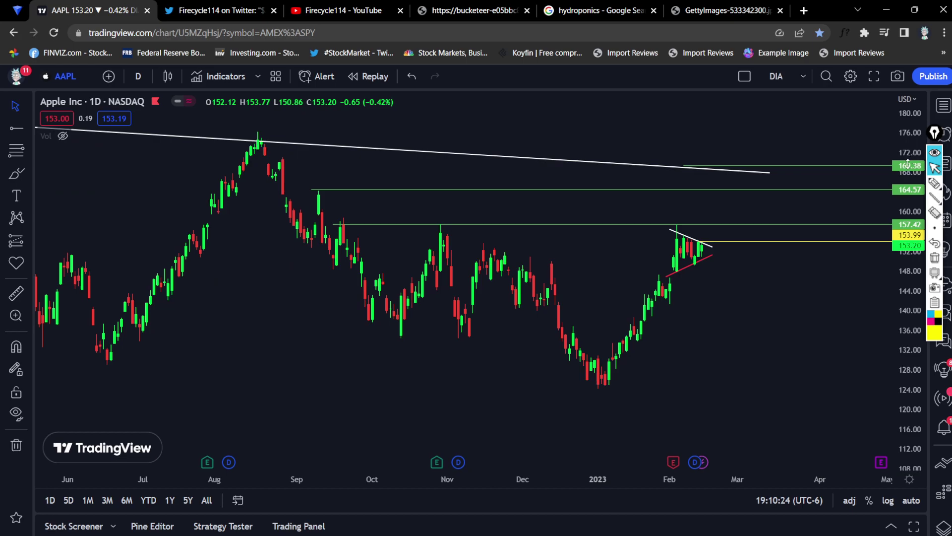
drag(902, 203, 903, 216)
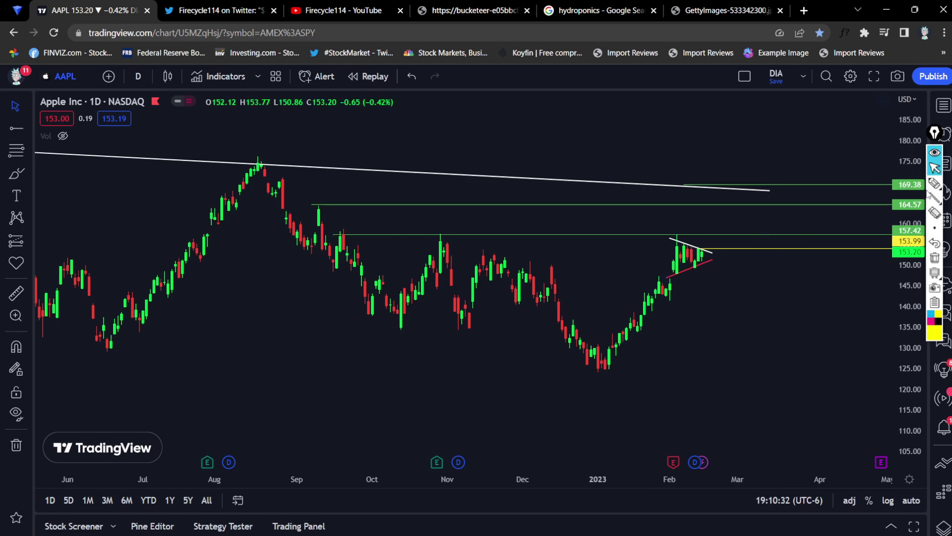
click(935, 183)
mouse_move(182, 420)
mouse_down()
mouse_move(240, 340)
mouse_move(285, 353)
mouse_move(320, 343)
mouse_up()
drag(207, 336, 310, 337)
drag(240, 350, 348, 351)
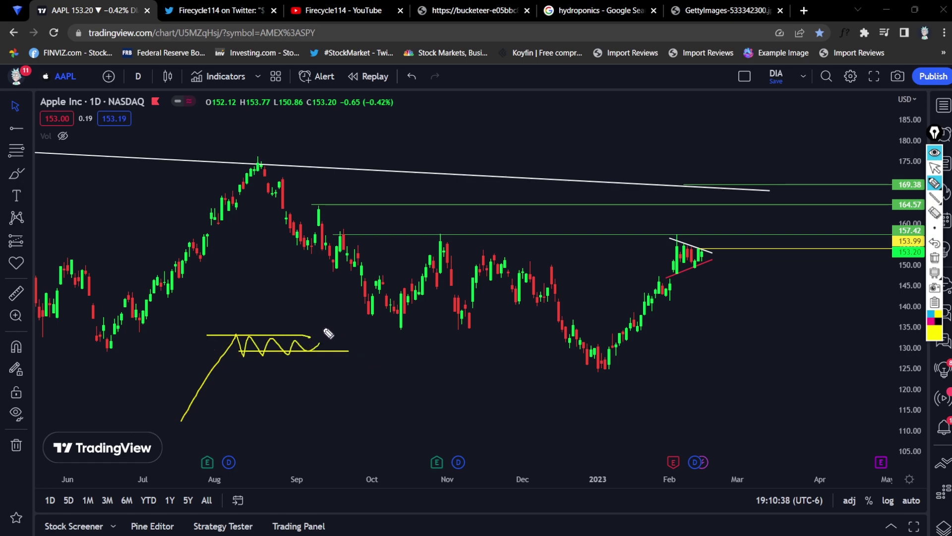
key(Delete)
Circle the breakout point at the triangle's upper edge, draw an upward arrow from it in yellow pen, and clear both
scroll(729, 236, up, 3)
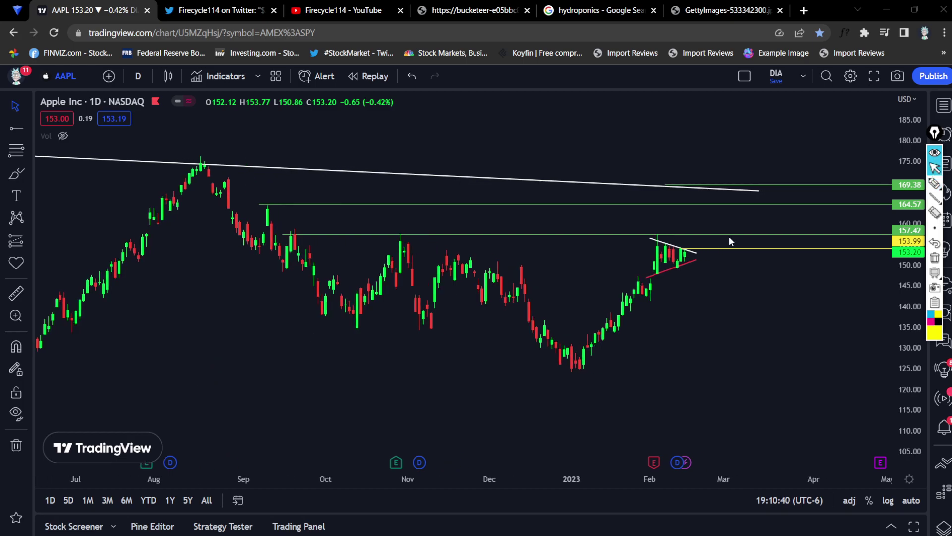
scroll(761, 171, up, 2)
scroll(580, 191, up, 2)
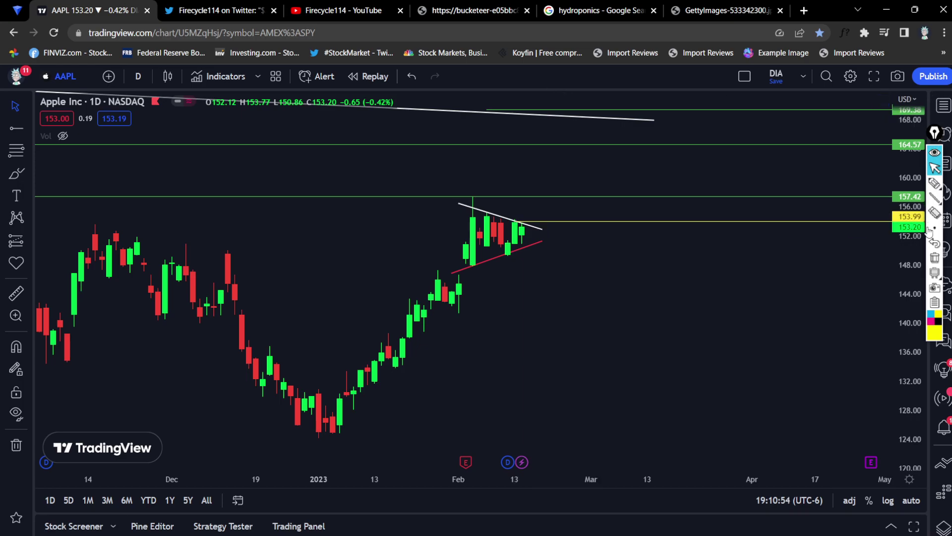
mouse_move(935, 228)
click(935, 183)
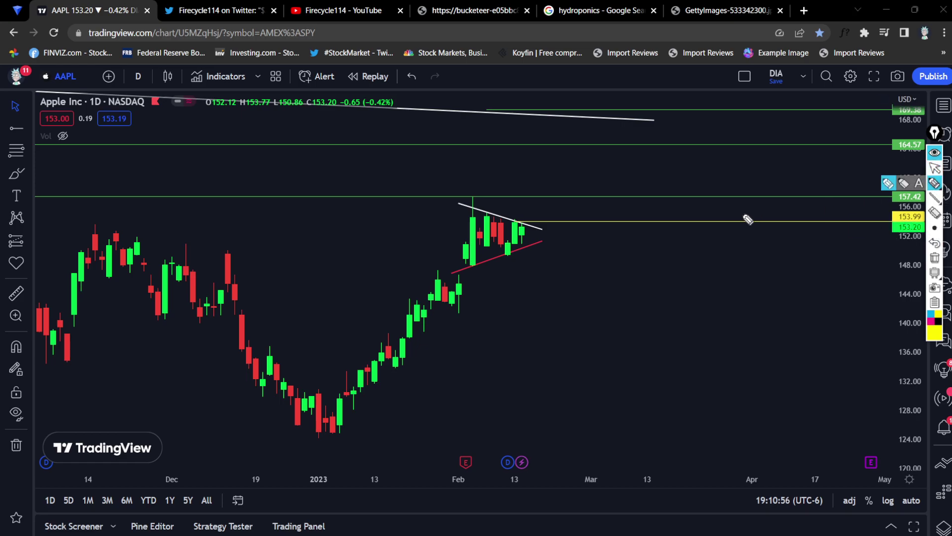
mouse_move(540, 233)
mouse_down()
mouse_move(525, 222)
mouse_move(543, 224)
mouse_move(590, 191)
mouse_move(593, 177)
mouse_move(607, 194)
mouse_up()
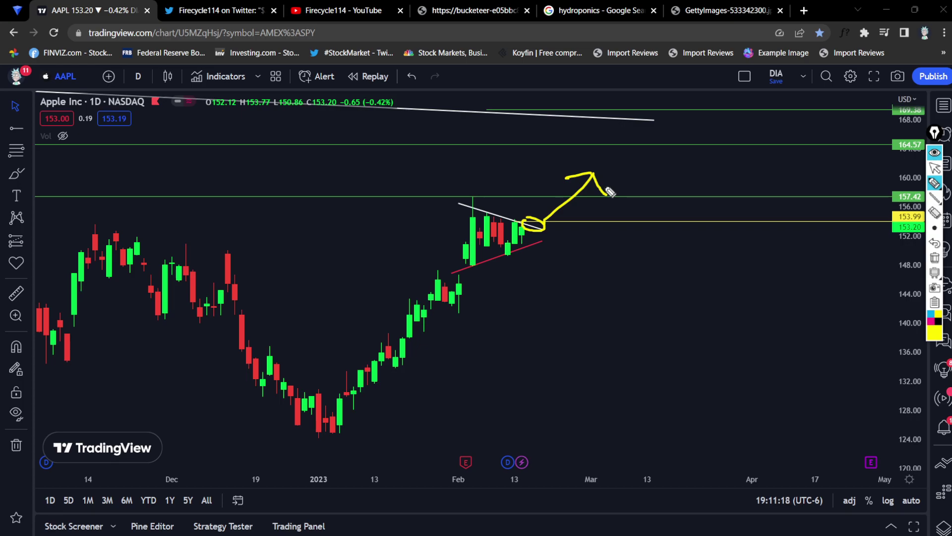
key(Escape)
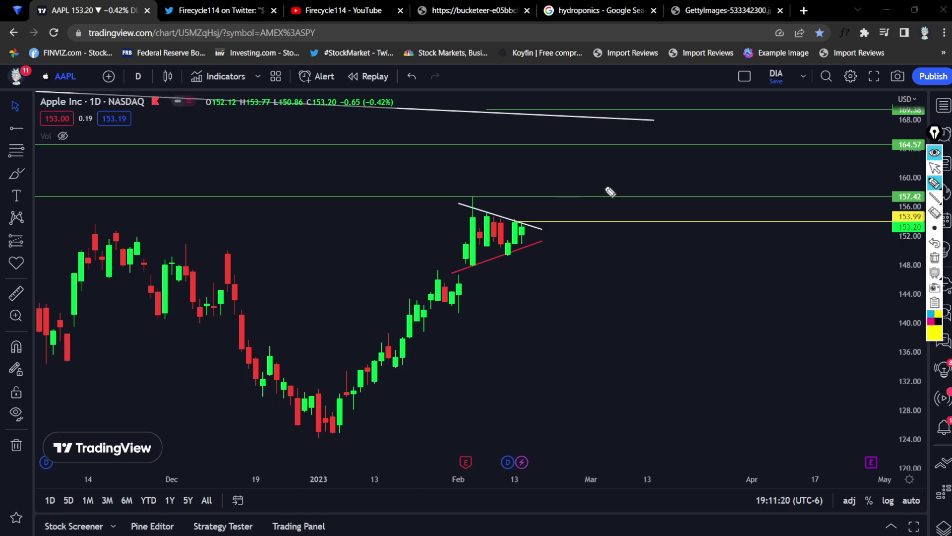
Review the $AAPL Daily Symmetrical Triangle tweet on Twitter and return to the TradingView chart
scroll(814, 187, down, 3)
drag(910, 223, 910, 297)
click(240, 7)
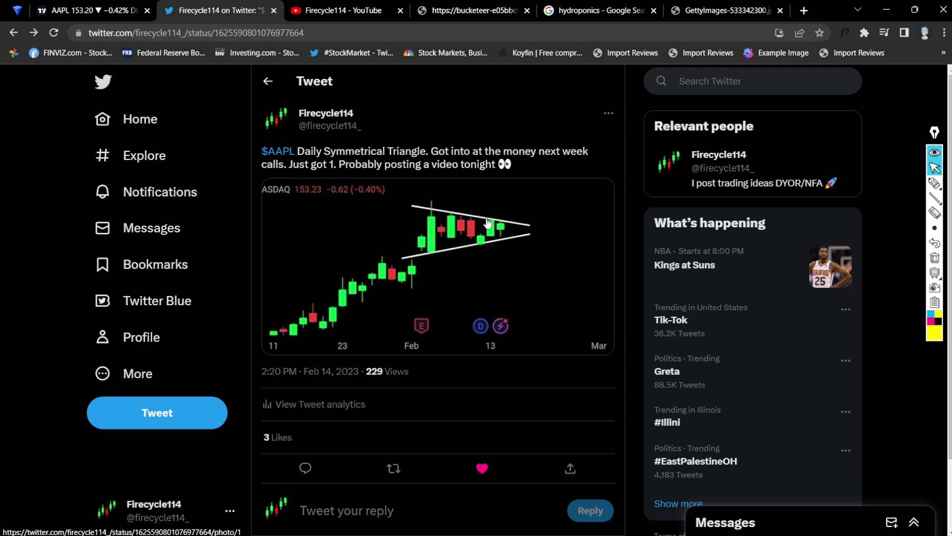
click(89, 10)
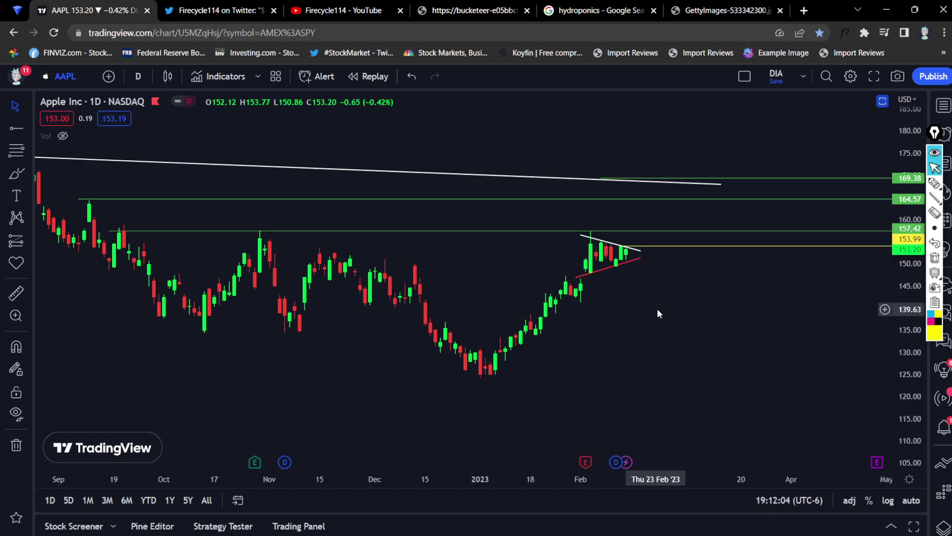
Switch the daily chart to the QQQ symbol and fit its long descending trendline on screen
text(QQQ)
key(Return)
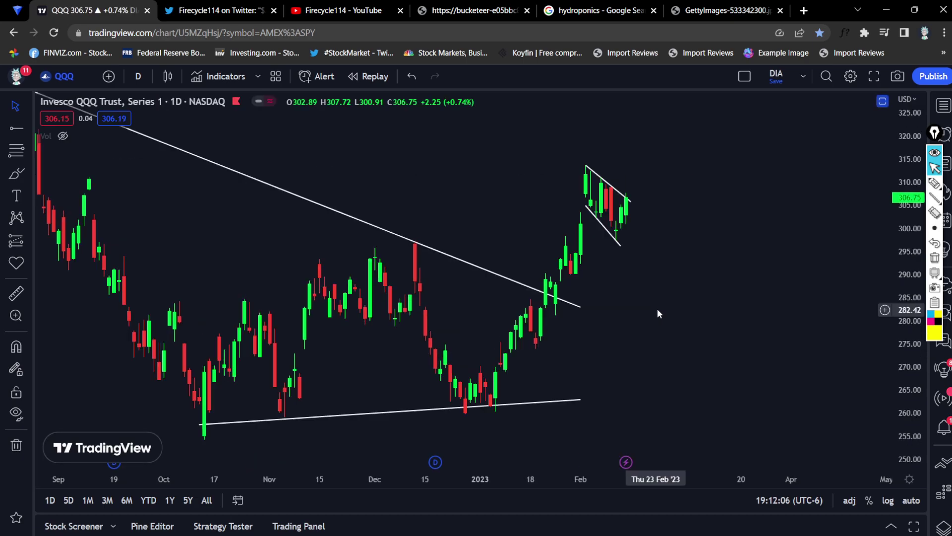
drag(918, 247, 919, 255)
scroll(737, 310, down, 5)
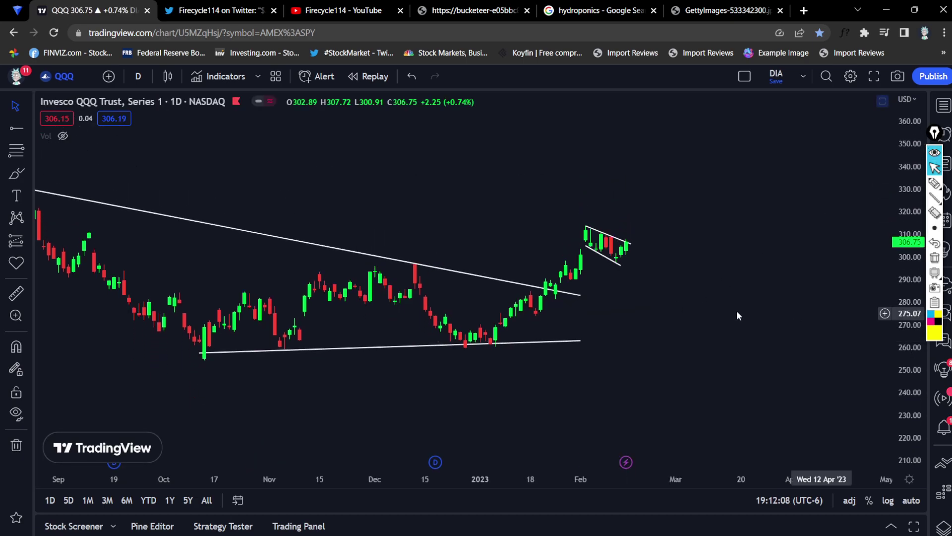
scroll(805, 262, down, 5)
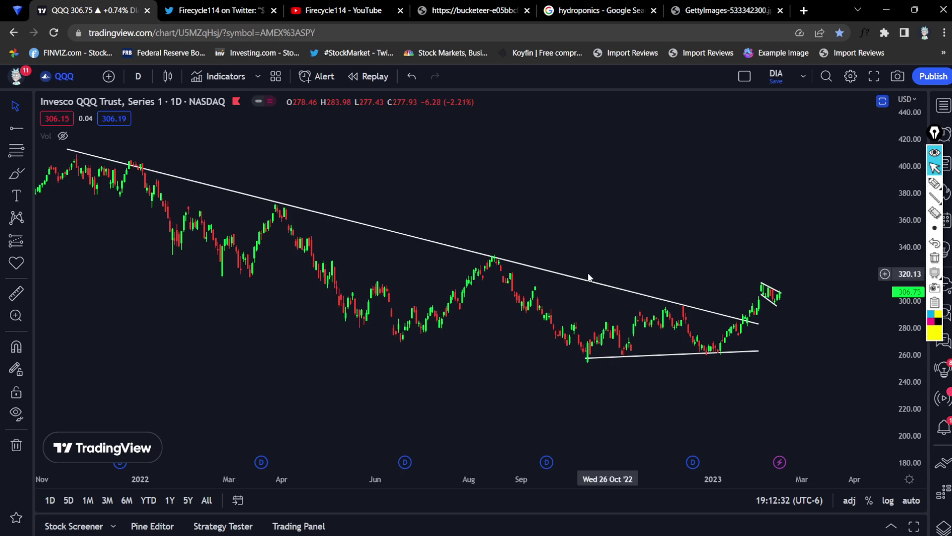
Circle four peaks along QQQ's descending trendline, sketch a rise with a pullback in yellow pen, and clear the annotations
scroll(415, 268, down, 1)
scroll(414, 268, down, 1)
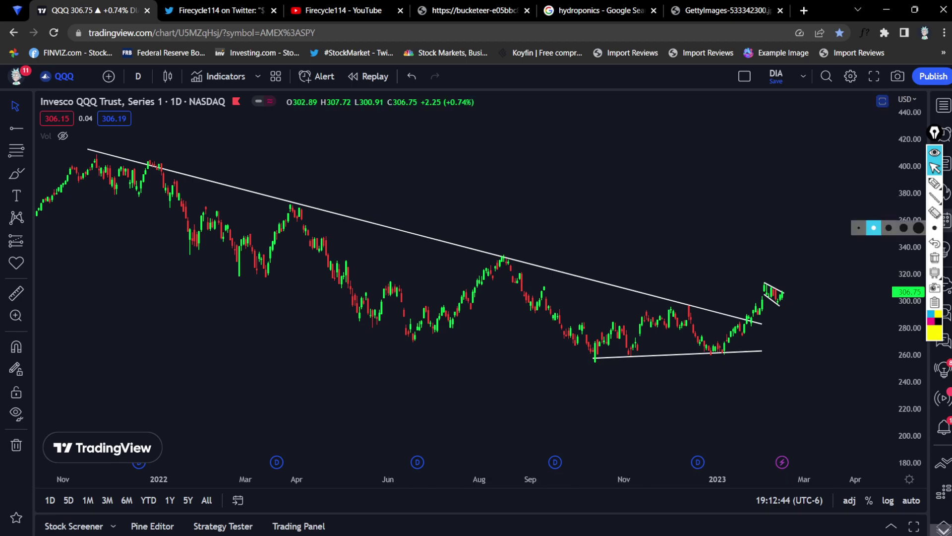
click(934, 183)
drag(296, 203, 291, 198)
drag(501, 243, 519, 268)
mouse_move(688, 292)
mouse_down()
mouse_move(676, 316)
mouse_move(705, 288)
mouse_up()
mouse_move(147, 141)
mouse_down()
mouse_move(173, 188)
mouse_move(195, 143)
mouse_up()
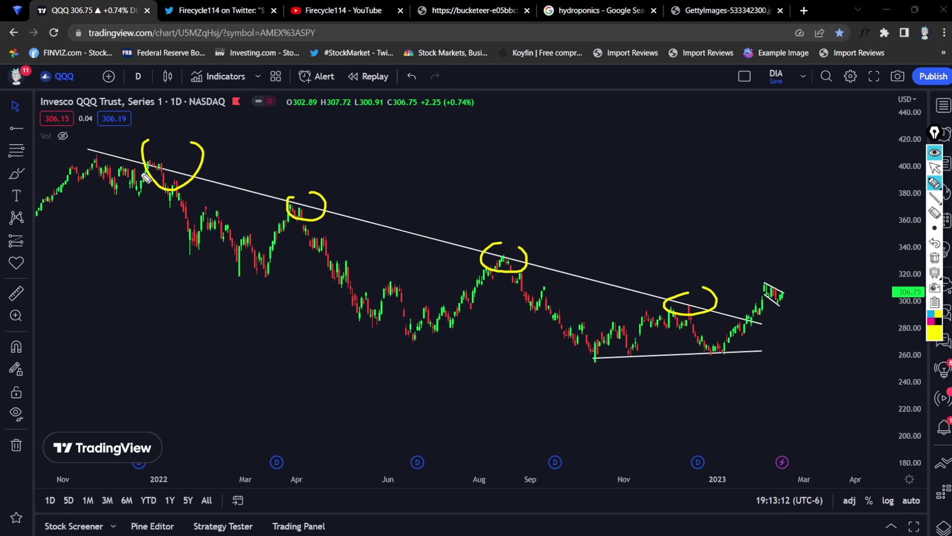
mouse_move(762, 372)
mouse_down()
mouse_move(827, 281)
mouse_move(857, 308)
mouse_up()
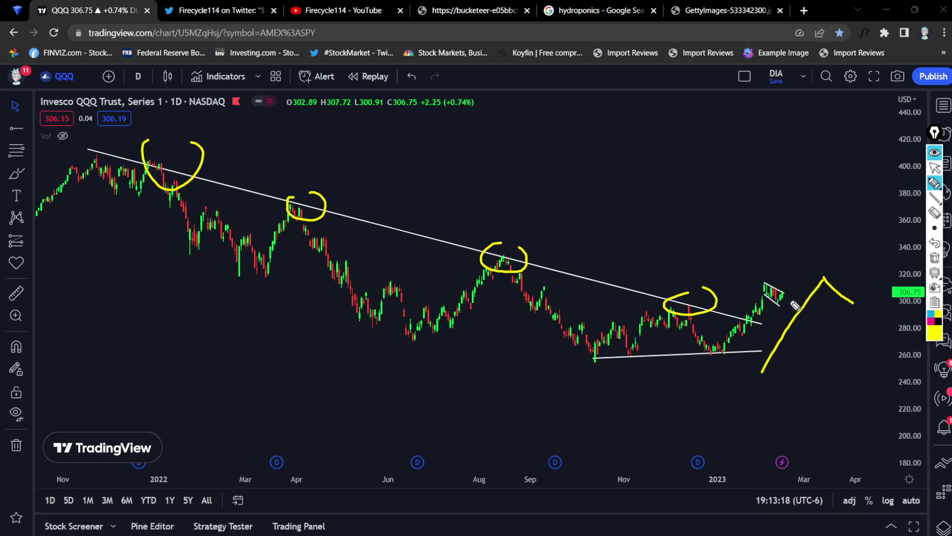
key(Escape)
Place a green horizontal ray at 307.34 from 13 February at the upper edge of QQQ's small descending channel
scroll(709, 242, up, 4)
scroll(608, 161, up, 5)
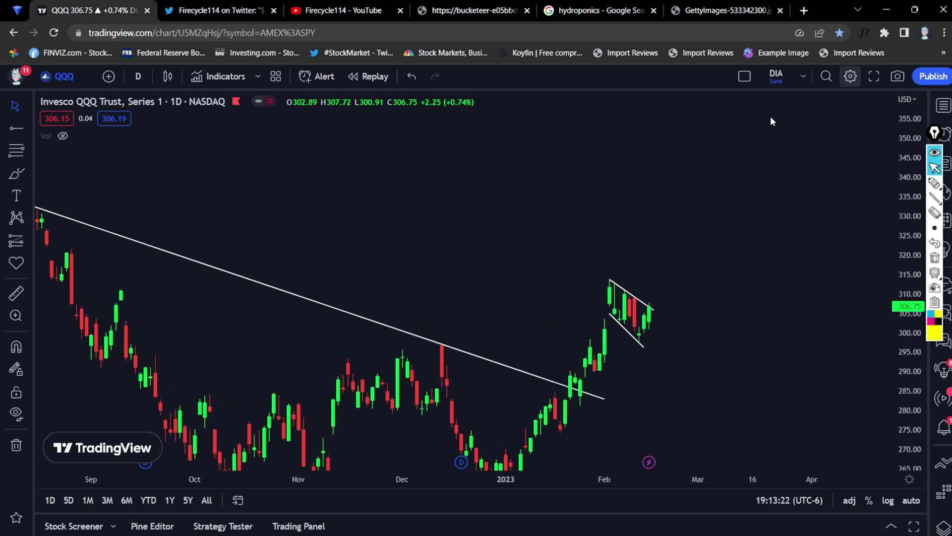
scroll(645, 317, up, 4)
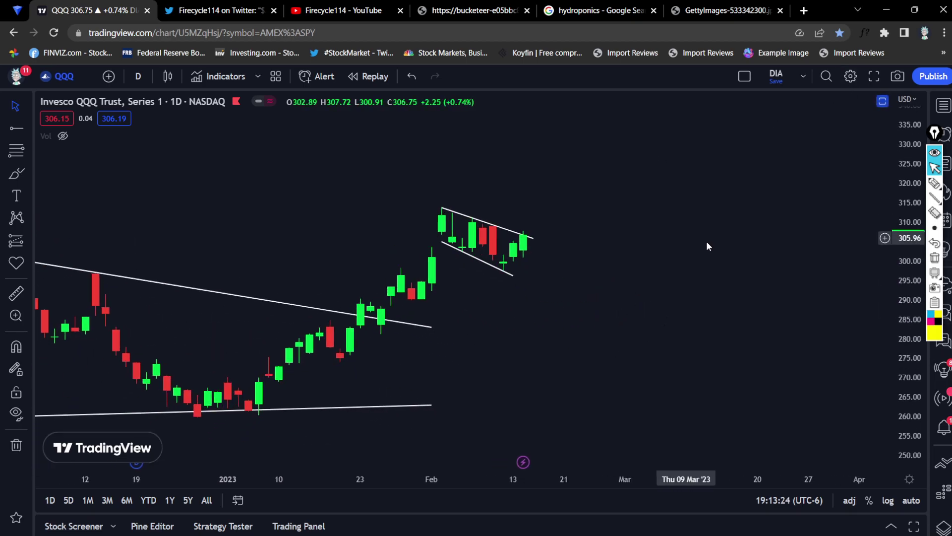
drag(567, 190, 575, 214)
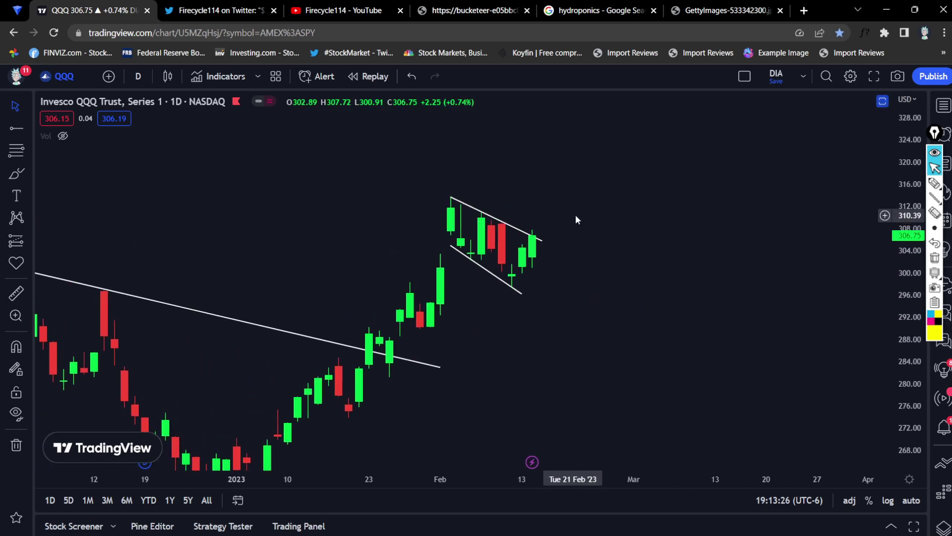
click(17, 128)
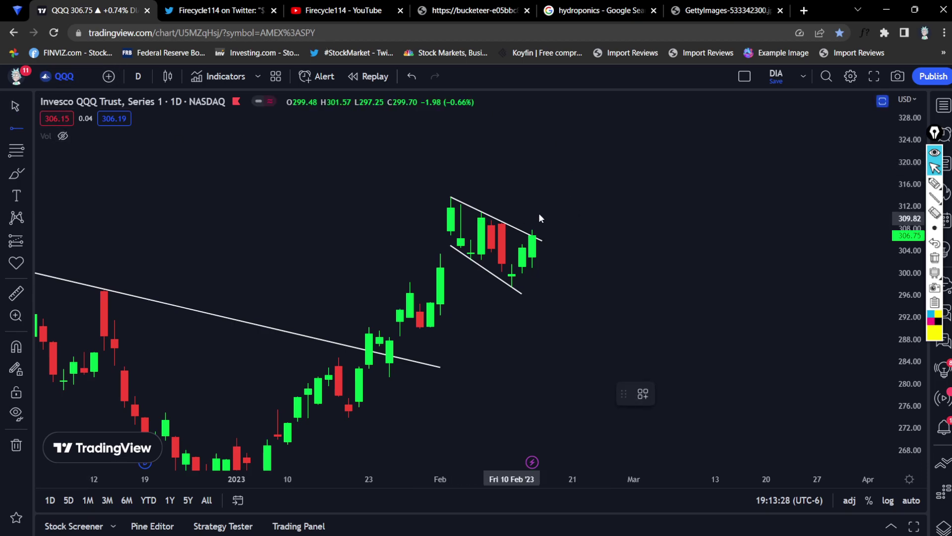
click(555, 213)
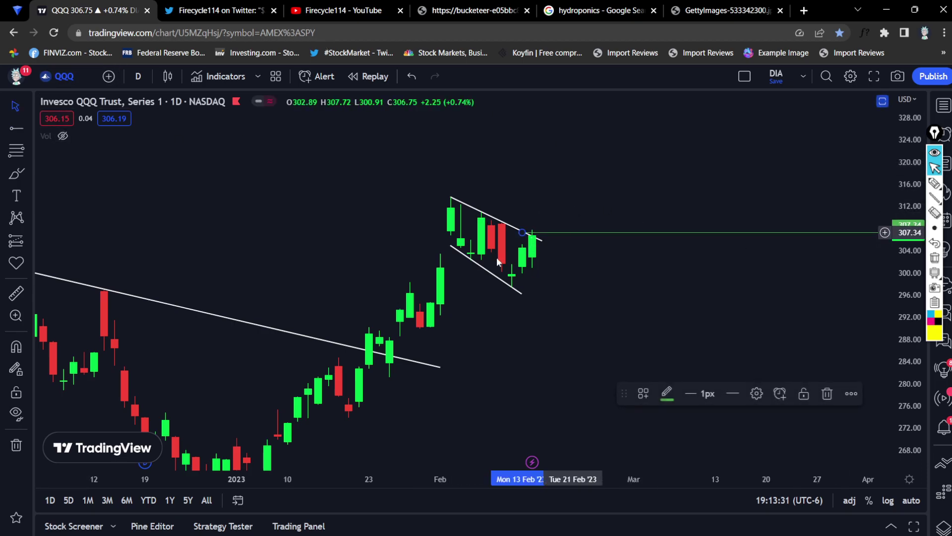
Recolor QQQ's horizontal ray at 307.34 from green to yellow
click(667, 393)
click(696, 357)
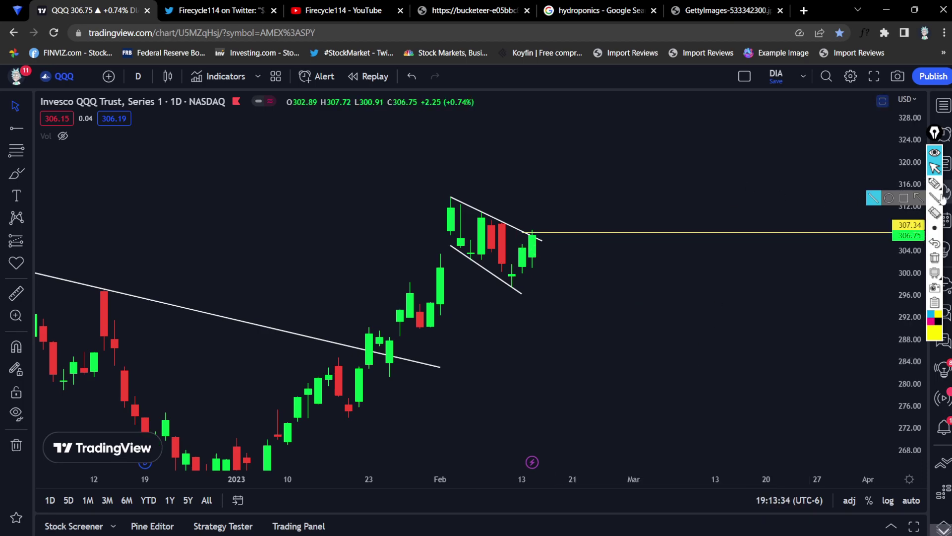
Circle QQQ's latest candle at the channel's upper line in yellow pen, and mark the move up from it toward the channel's first high
click(934, 183)
mouse_move(530, 227)
mouse_down()
mouse_move(548, 235)
mouse_move(539, 234)
mouse_up()
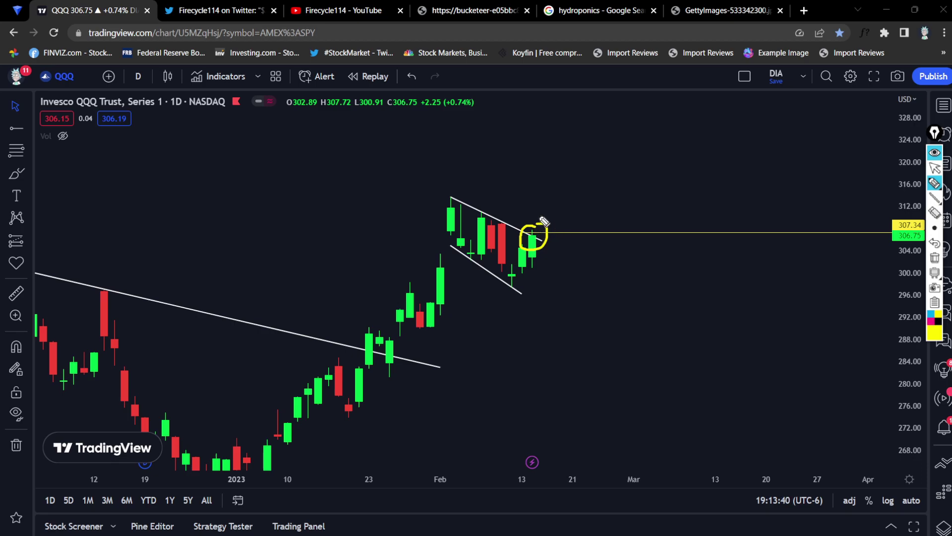
mouse_move(545, 227)
mouse_down()
mouse_move(566, 180)
mouse_move(568, 196)
mouse_up()
drag(429, 191, 476, 192)
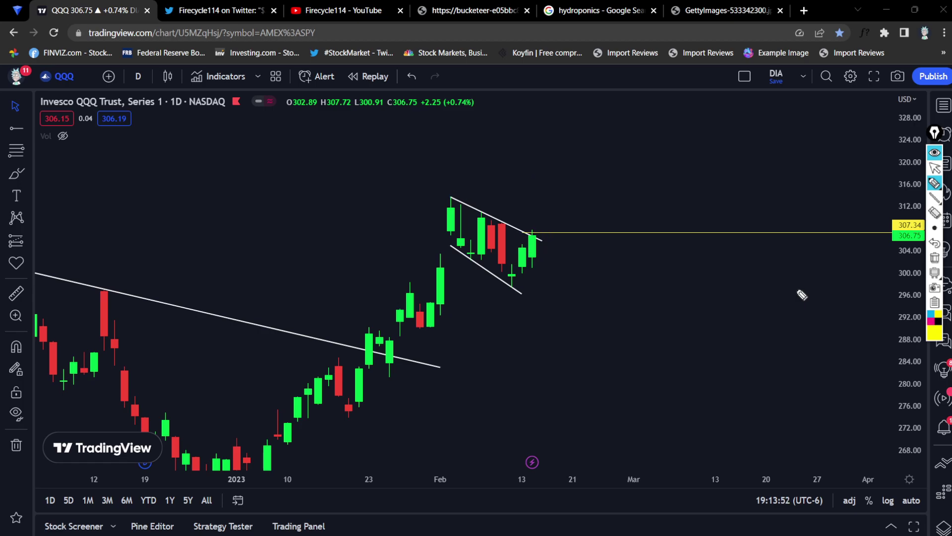
Switch the daily chart to the SPY symbol and fit its long descending trendline on screen
text(SPY)
key(Return)
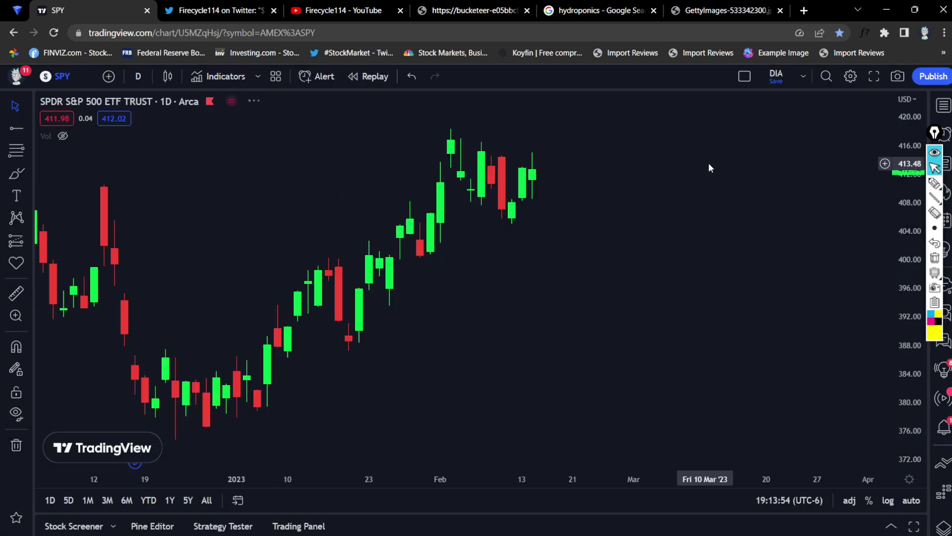
scroll(689, 269, down, 5)
scroll(836, 265, down, 6)
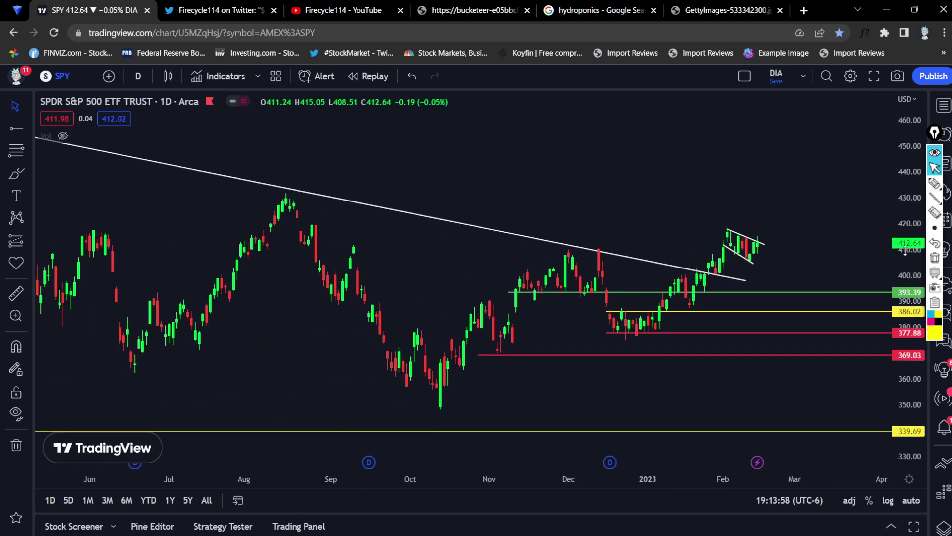
drag(698, 251, 659, 261)
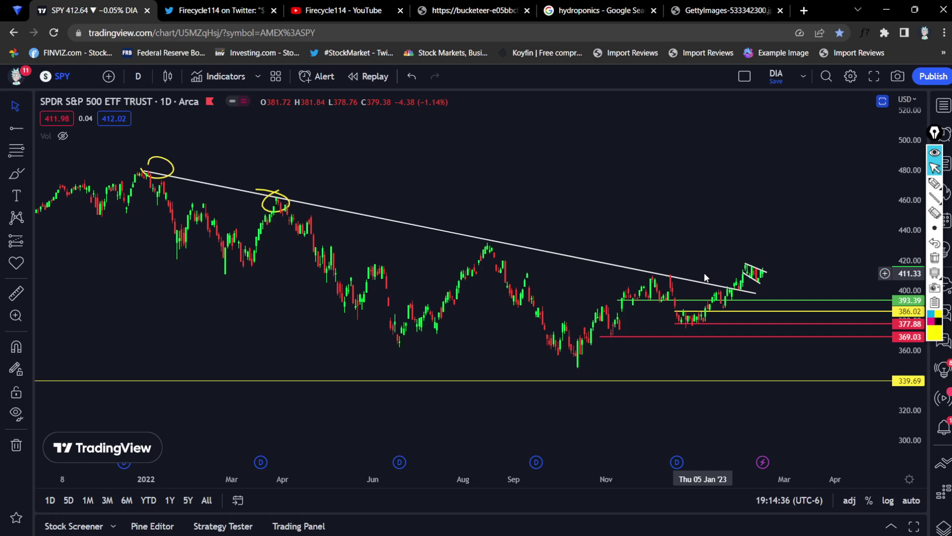
Examine SPY's small descending channel of February 2023 above the long trendline at closer range
scroll(704, 274, up, 3)
drag(918, 290, 615, 156)
scroll(472, 189, up, 3)
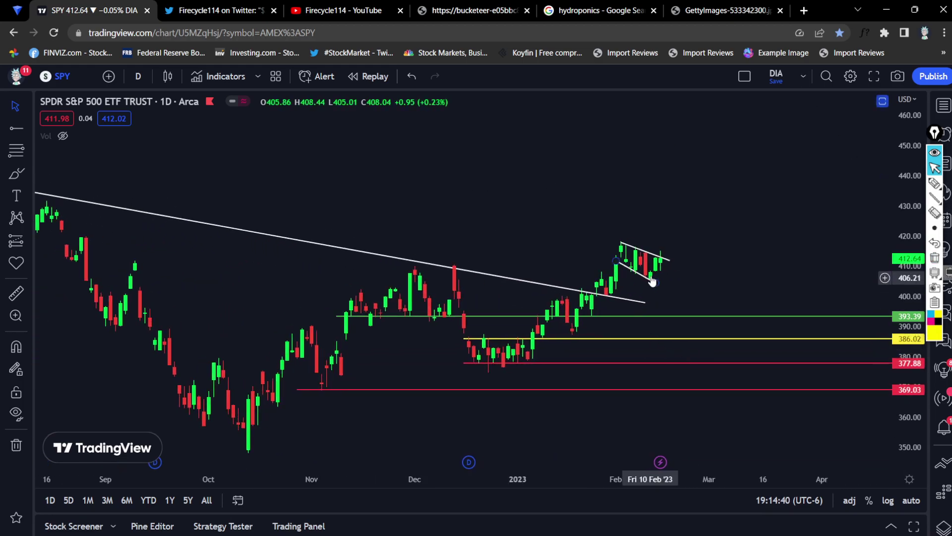